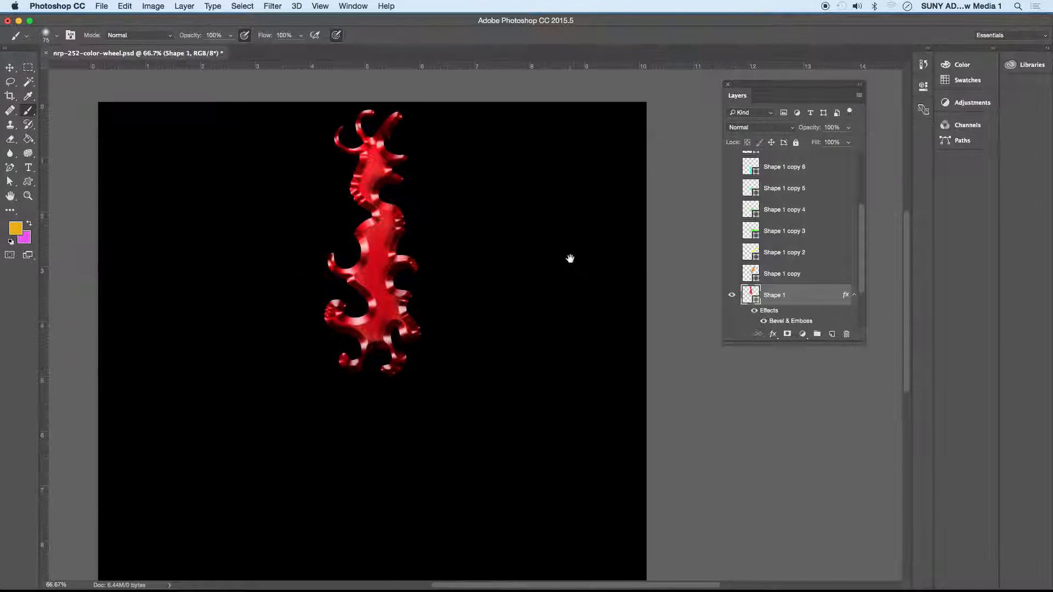
- Enlarge the Layers panel and compare Shape 1 with all effects, Bevel & Emboss, Inner Shadow, Inner Glow and Gradient Overlay each switched off and on
drag(861, 336, 874, 449)
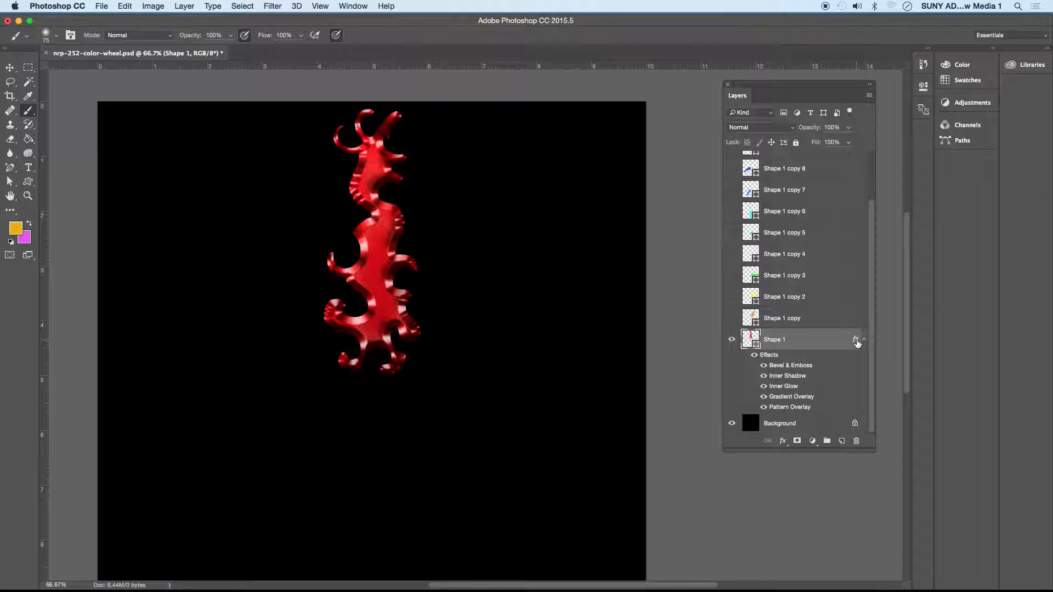
click(754, 356)
click(755, 355)
click(763, 366)
click(764, 365)
click(763, 376)
click(763, 377)
click(764, 386)
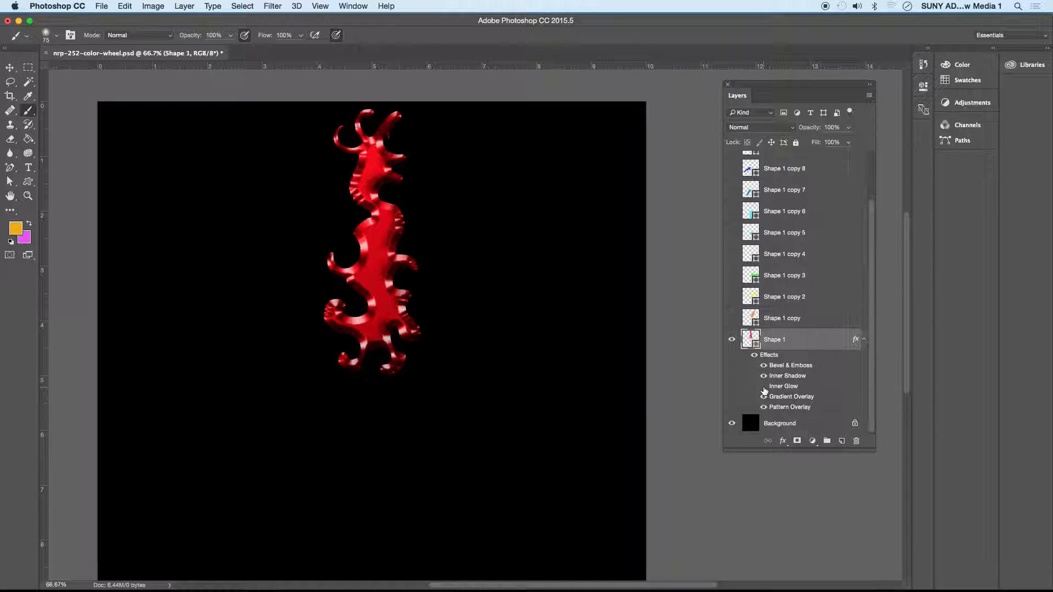
click(764, 386)
click(764, 397)
click(764, 398)
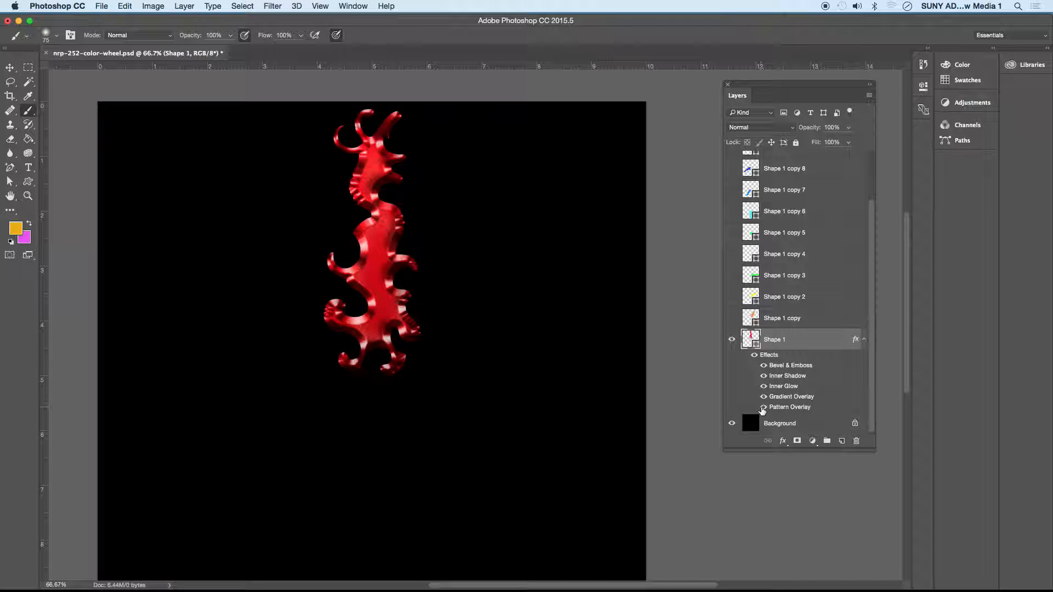
- Try a Pattern Overlay opacity of 65% on Shape 1 and discard the change
double_click(794, 407)
drag(448, 110, 602, 109)
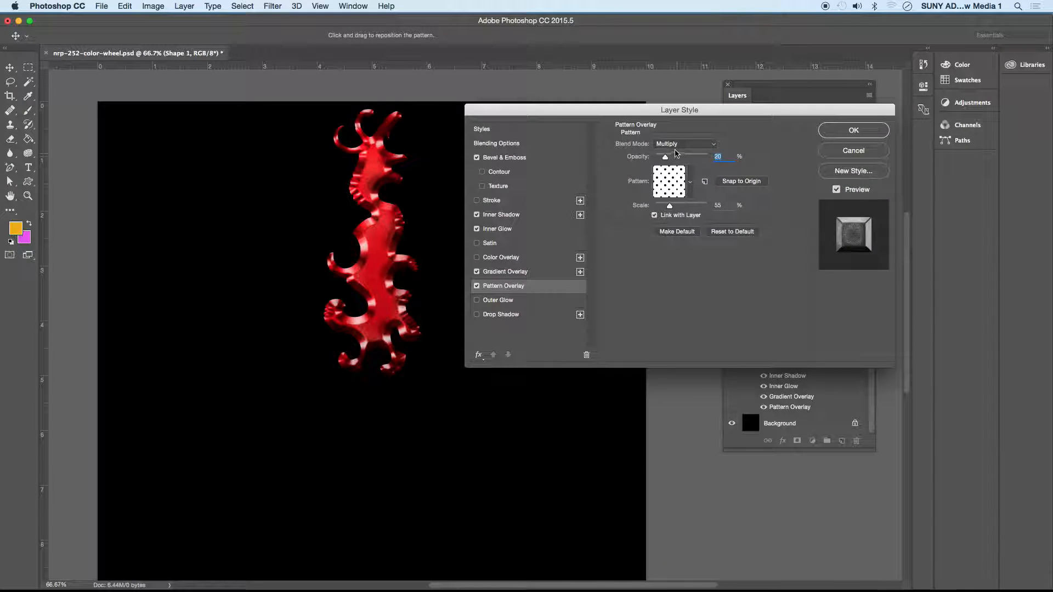
click(699, 157)
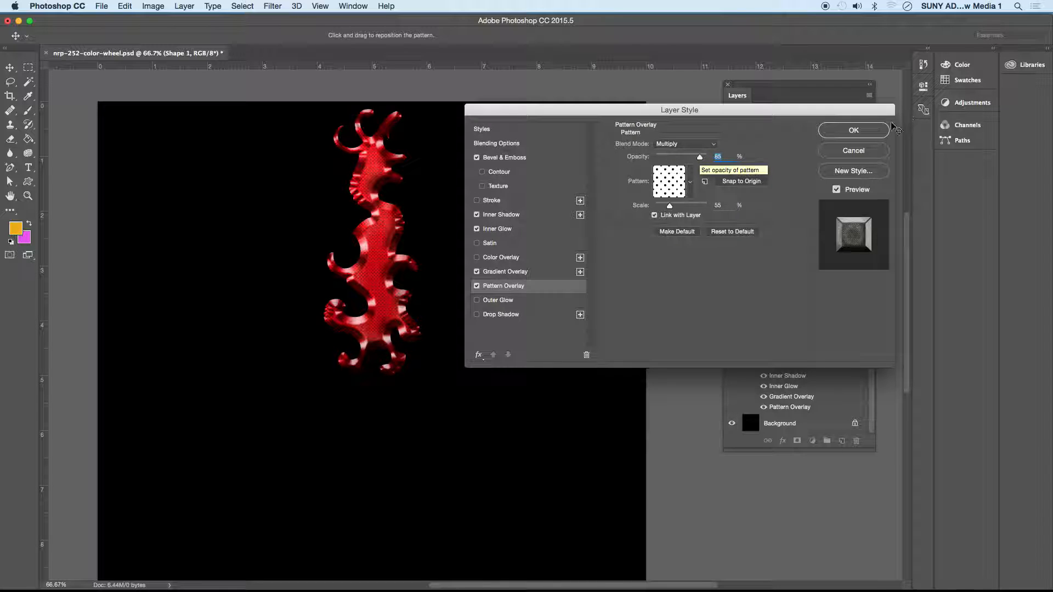
click(852, 151)
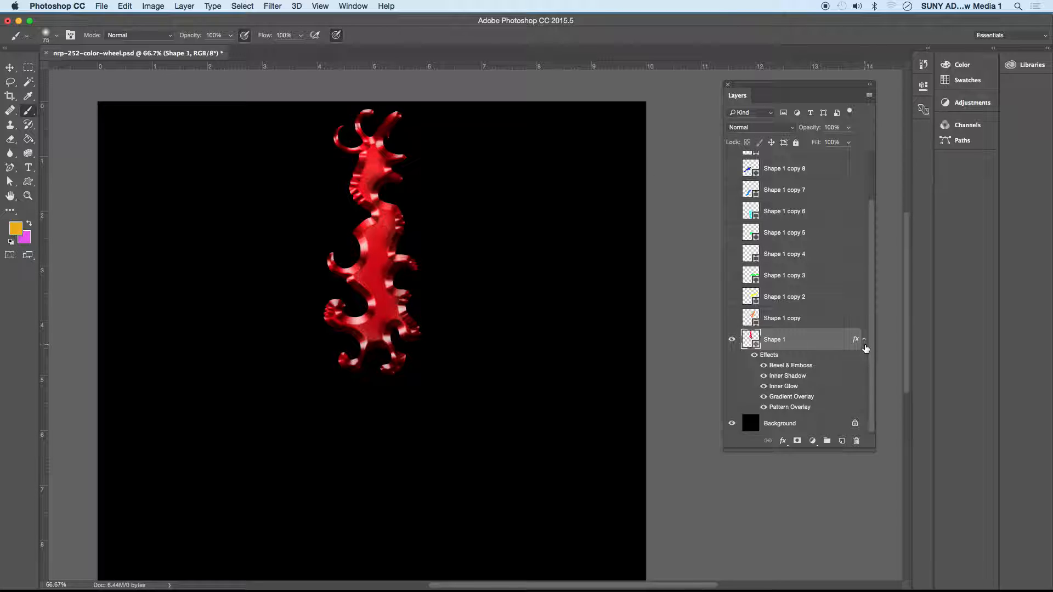
- Collapse and re-expand the effects list of the Shape 1 layer
click(865, 341)
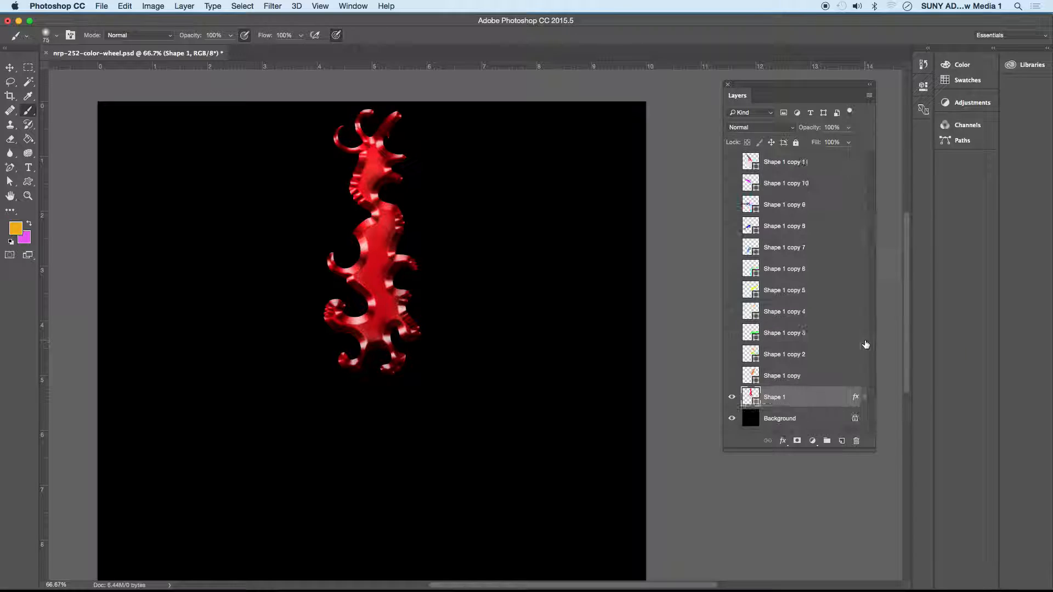
click(864, 398)
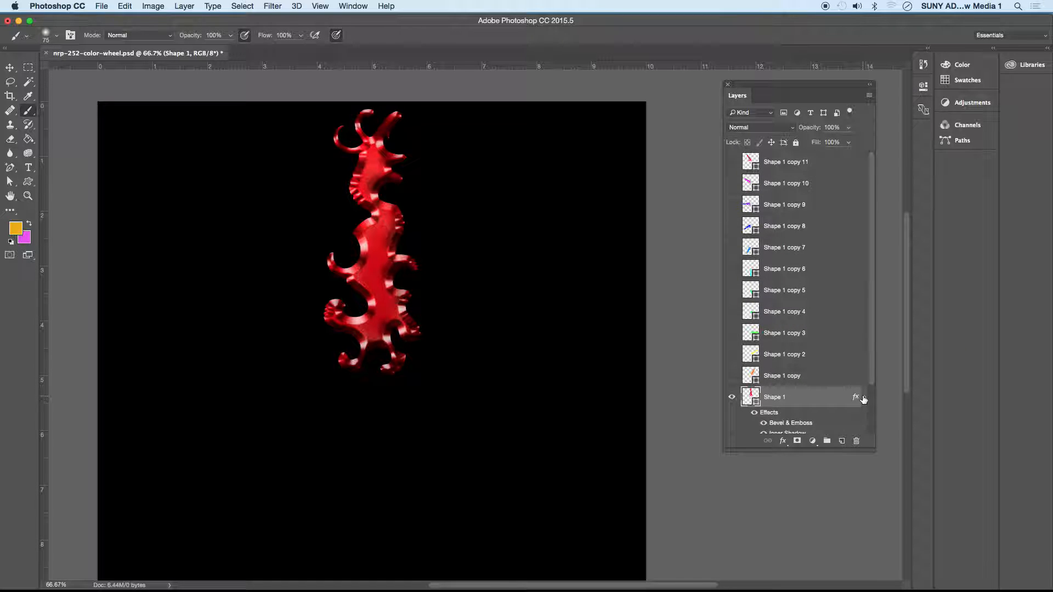
click(864, 341)
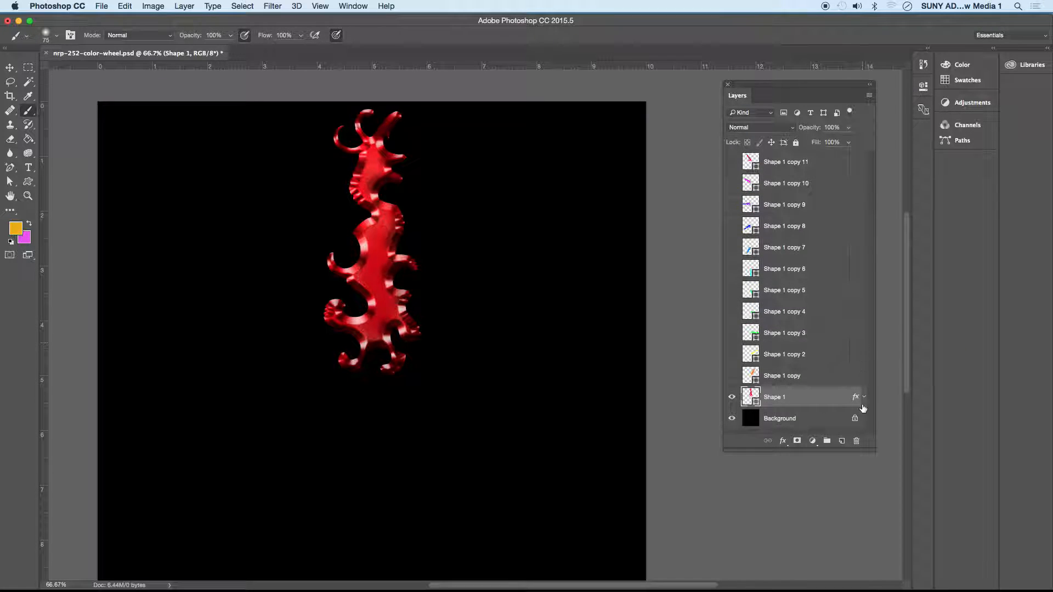
click(865, 396)
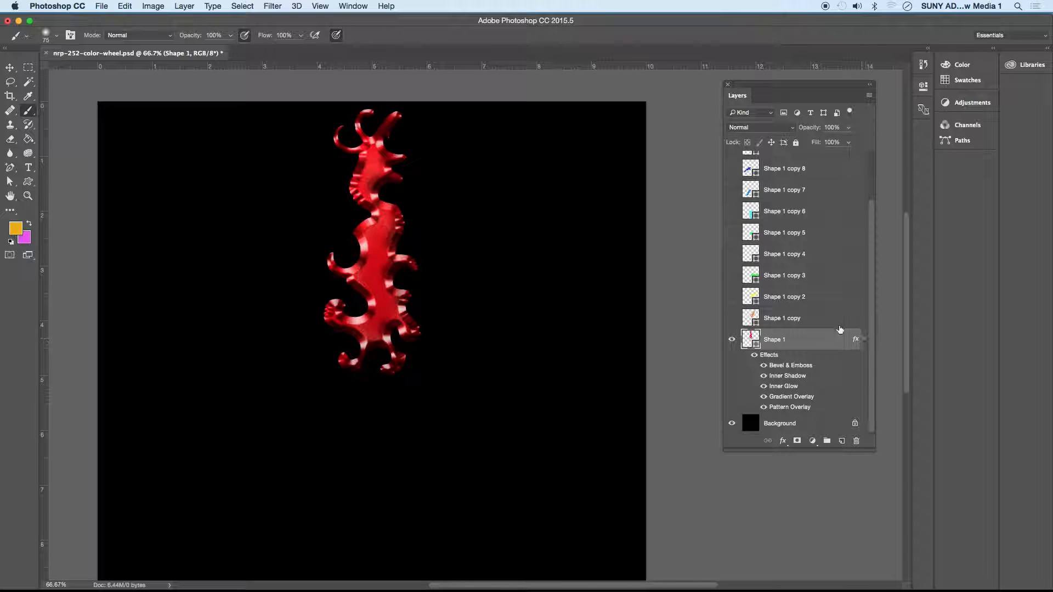
- Make all the hidden Shape 1 copy layers visible, through Shape 1 copy 11
drag(731, 321, 481, 451)
scroll(482, 453, down, 3)
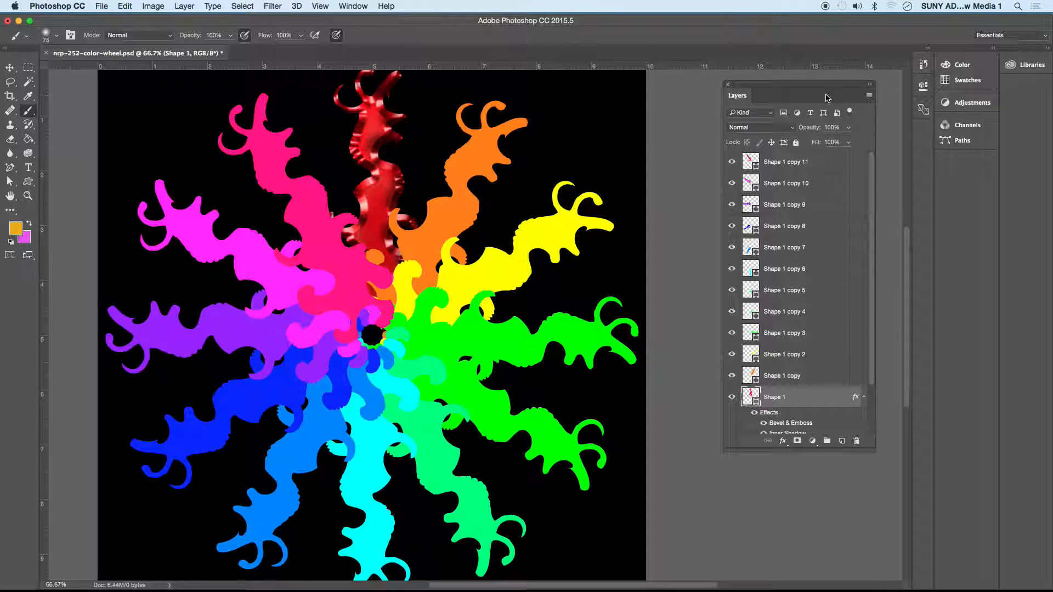
- Try copying Shape 1's effects onto the Shape 1 copy and Shape 1 copy 2 layers, and undo both copies
drag(871, 353, 876, 409)
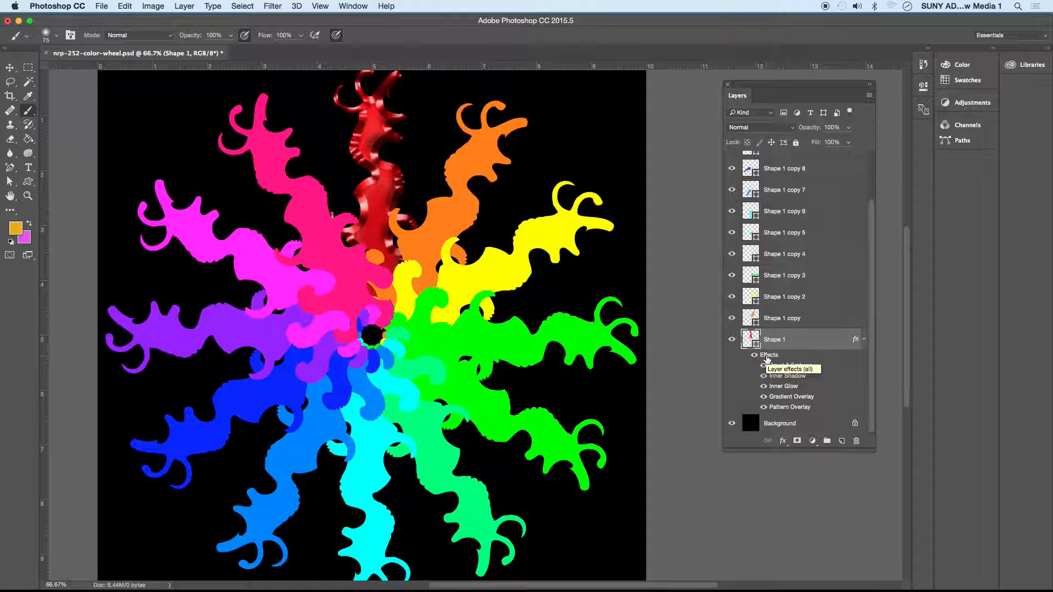
drag(767, 359, 785, 322)
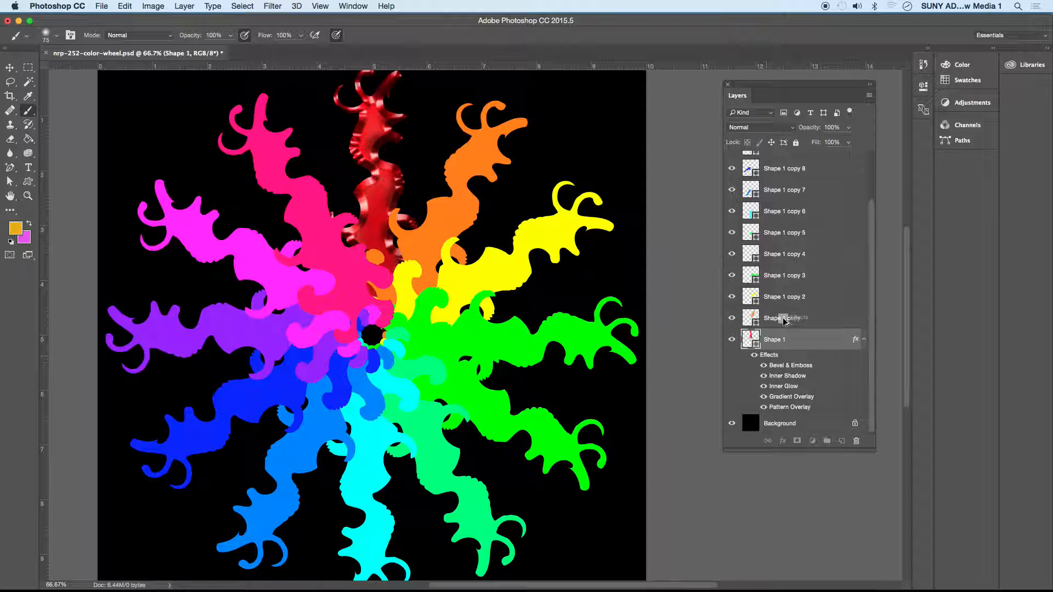
drag(786, 322, 785, 322)
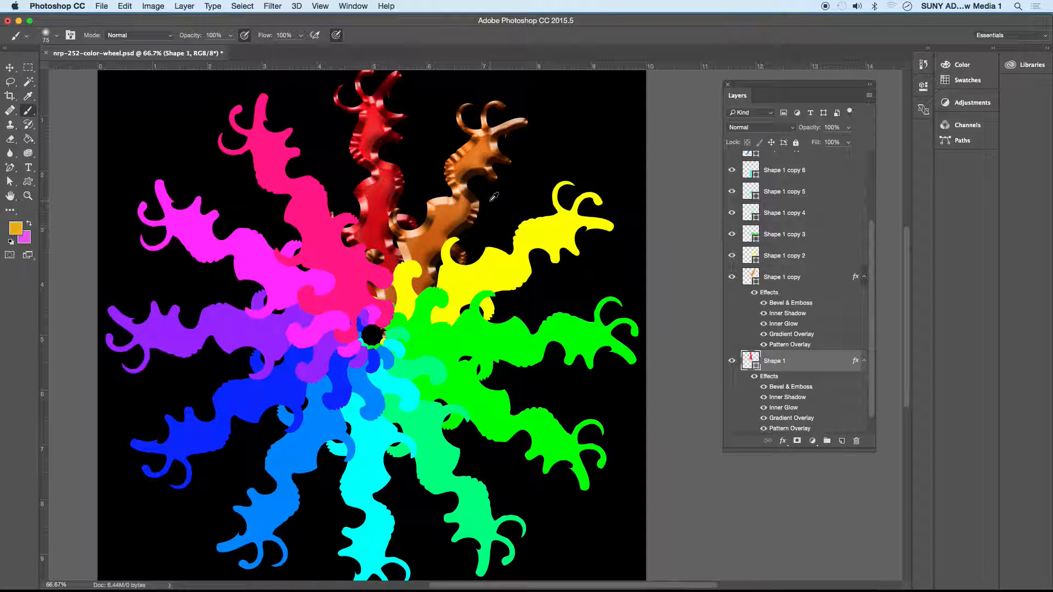
drag(773, 297, 775, 256)
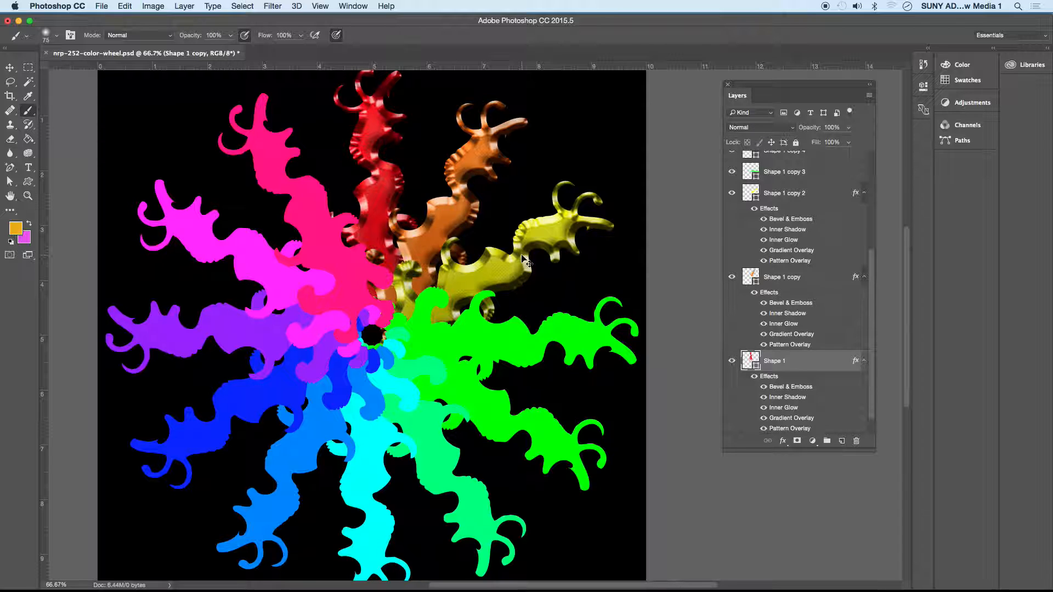
key(super+alt+z)
key(super+alt+z)
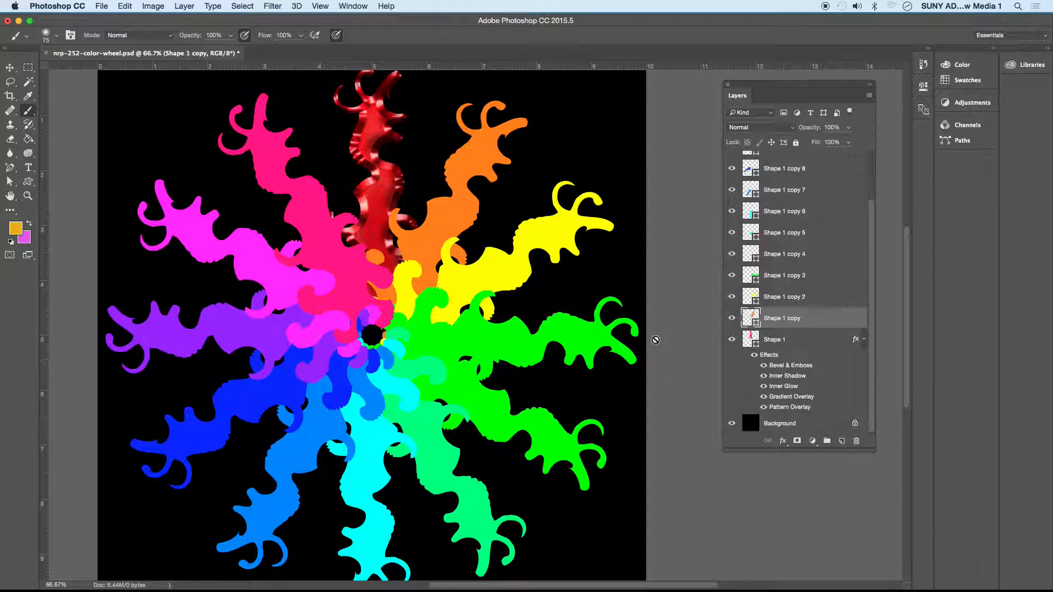
- Start a new style from Shape 1's layer effects and name it Color Wheel Effects
double_click(775, 358)
drag(697, 110, 384, 107)
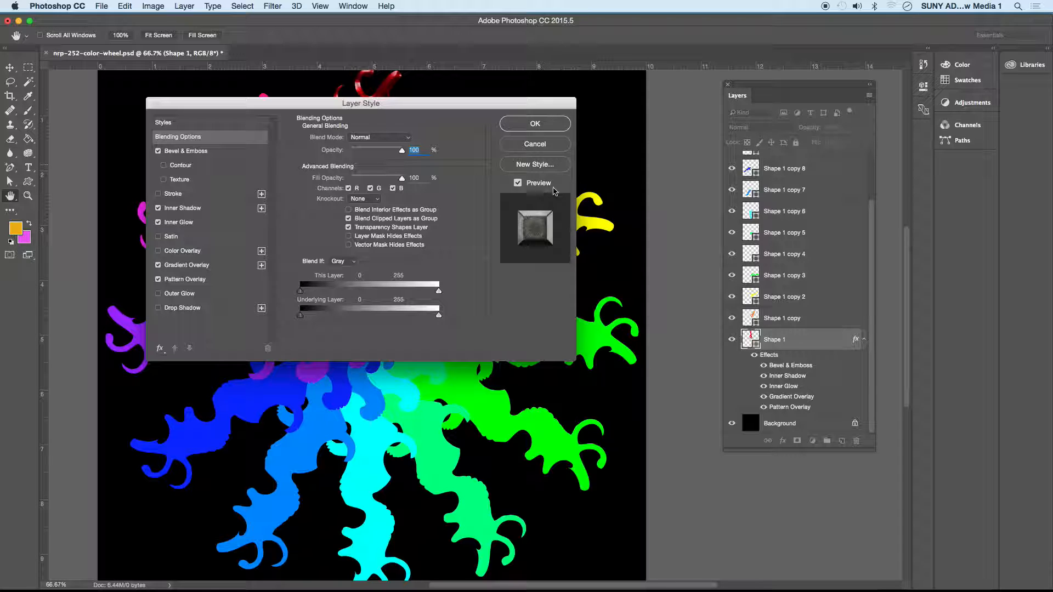
click(531, 165)
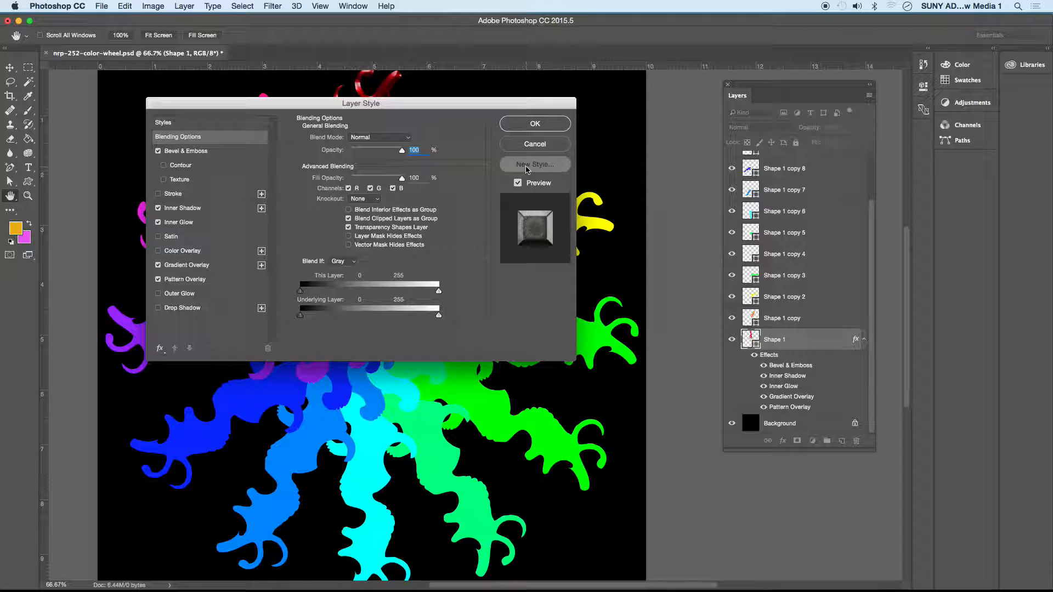
drag(558, 244, 540, 213)
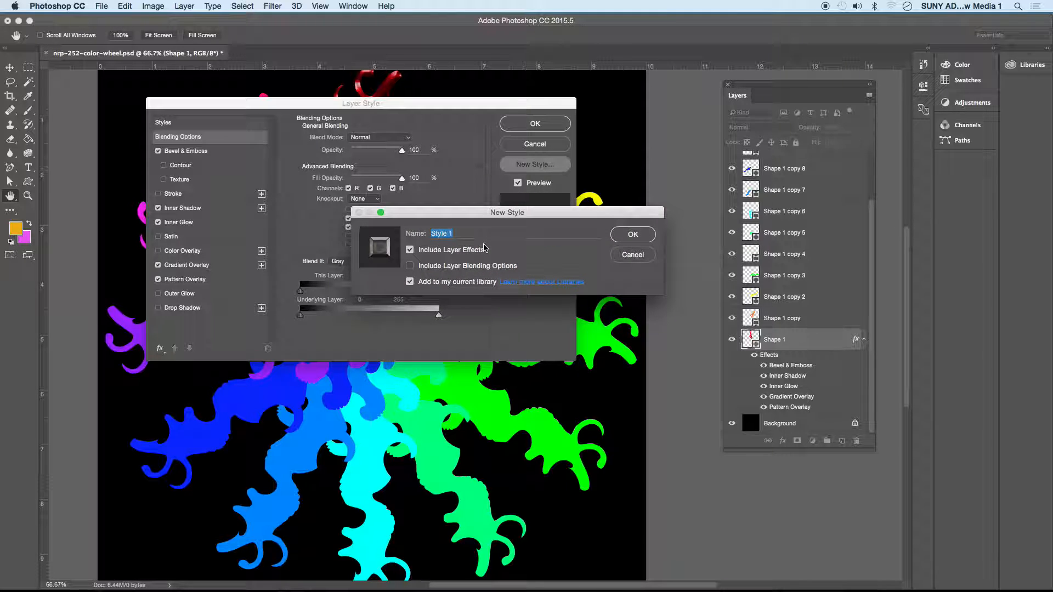
text(Color Wheel Effects)
- Save the style with layer effects and layer blending options included, without adding it to the current library, and leave the Layer Style dialog
click(409, 250)
click(409, 250)
click(409, 250)
click(409, 250)
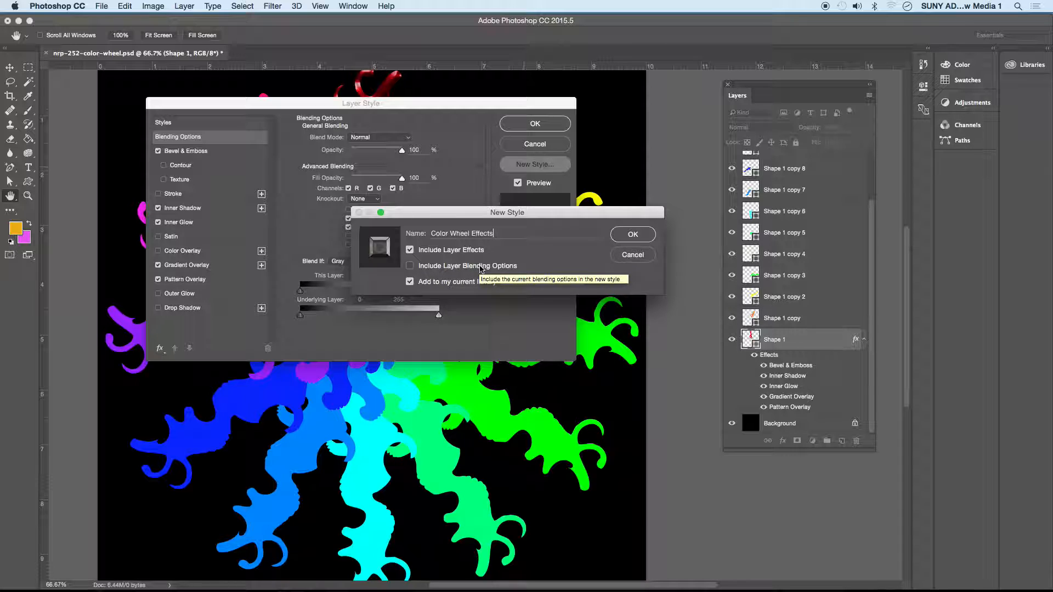
click(410, 265)
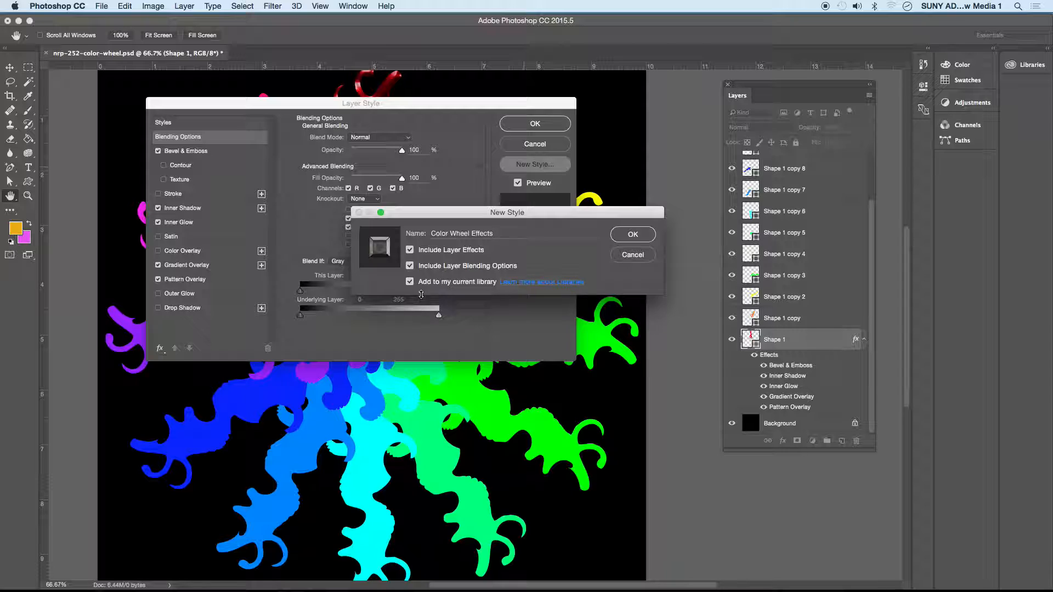
click(410, 282)
click(634, 235)
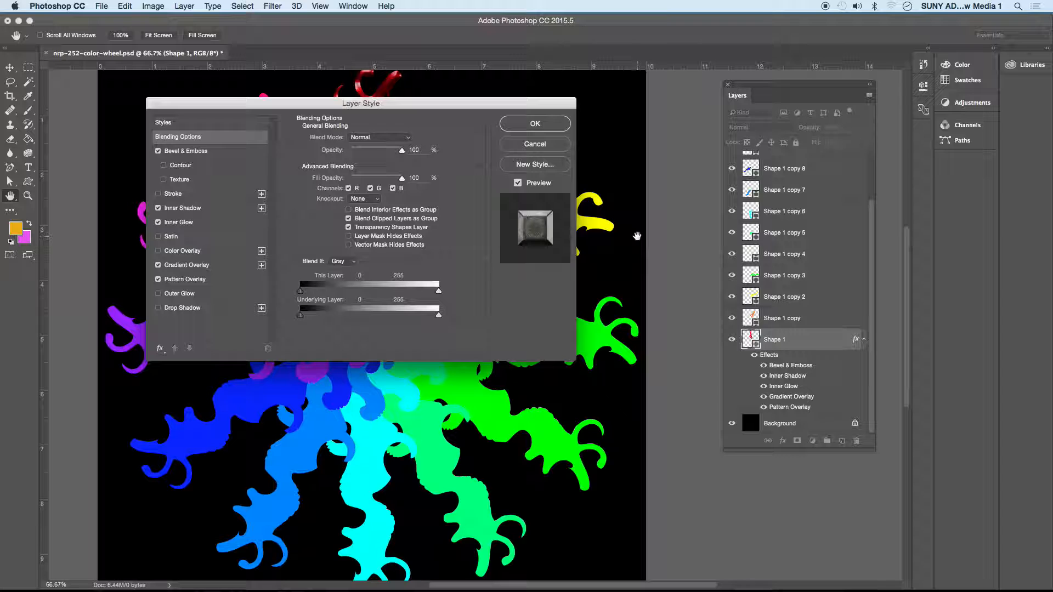
drag(529, 105, 503, 143)
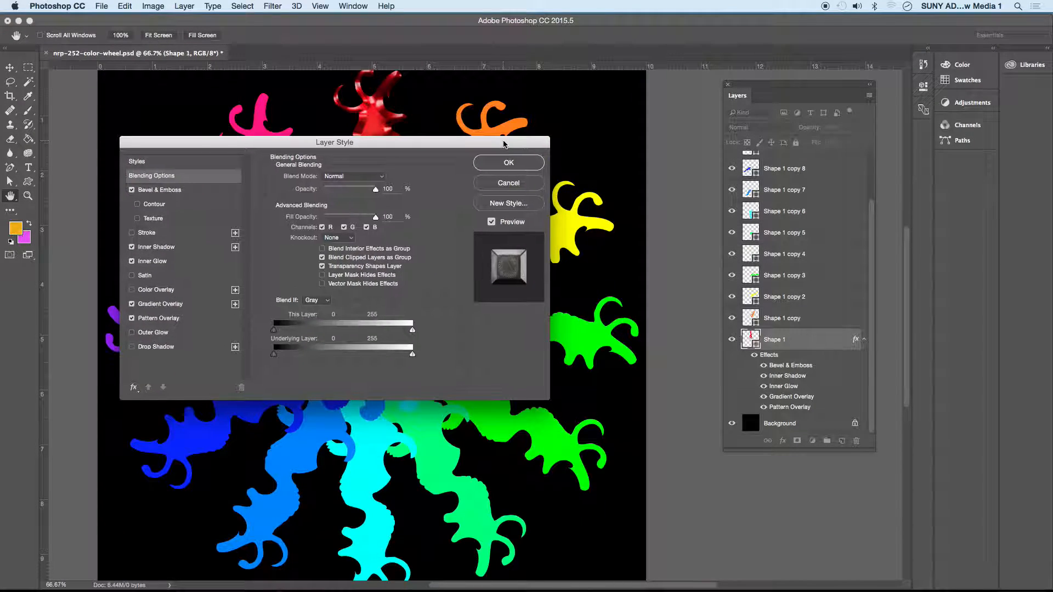
click(507, 185)
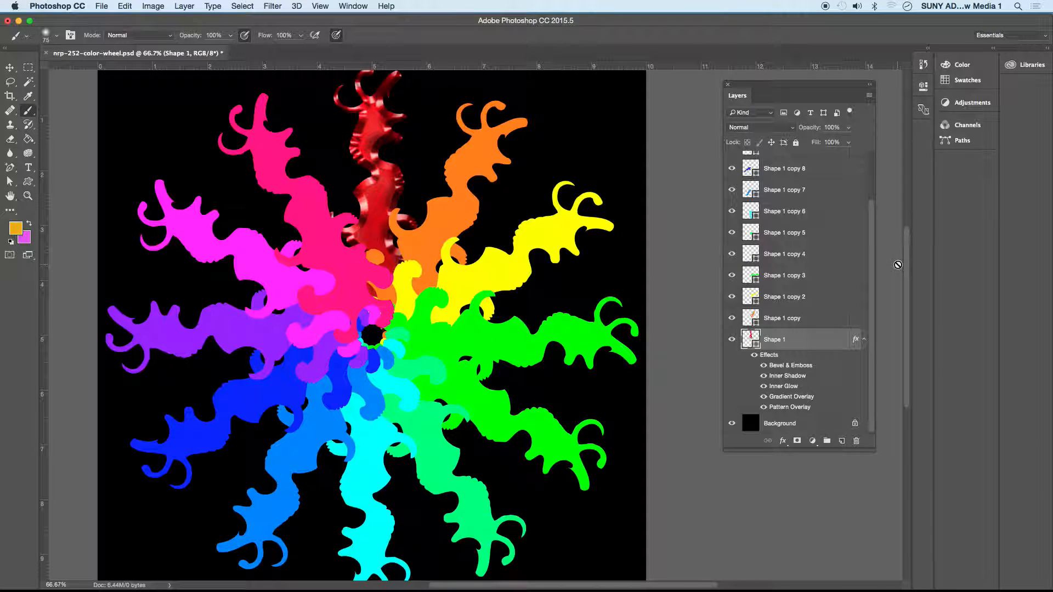
- Apply the saved Color Wheel Effects style to the Shape 1 copy layer
click(365, 5)
click(362, 352)
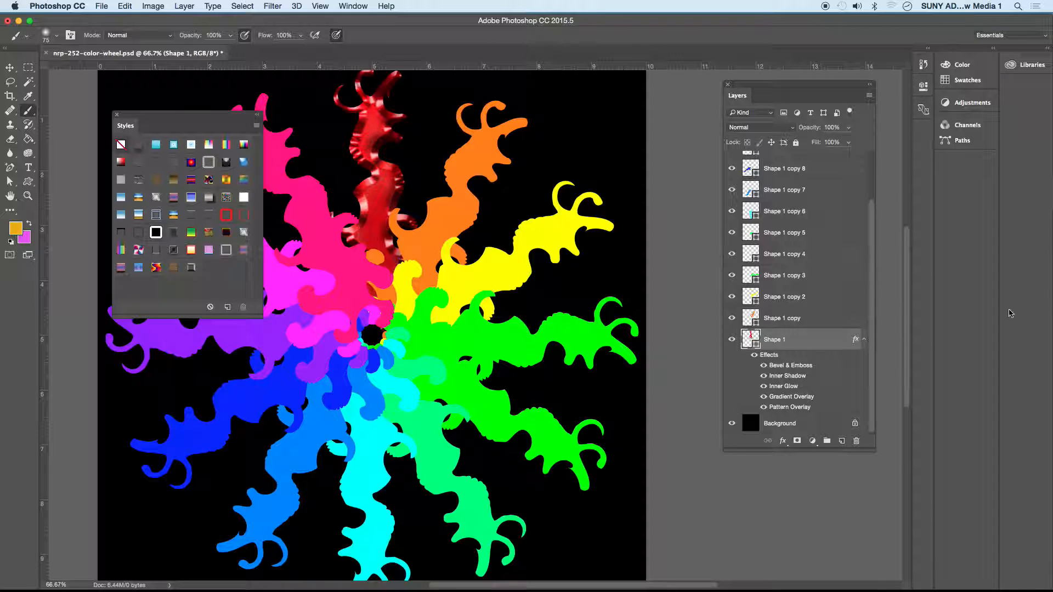
click(807, 324)
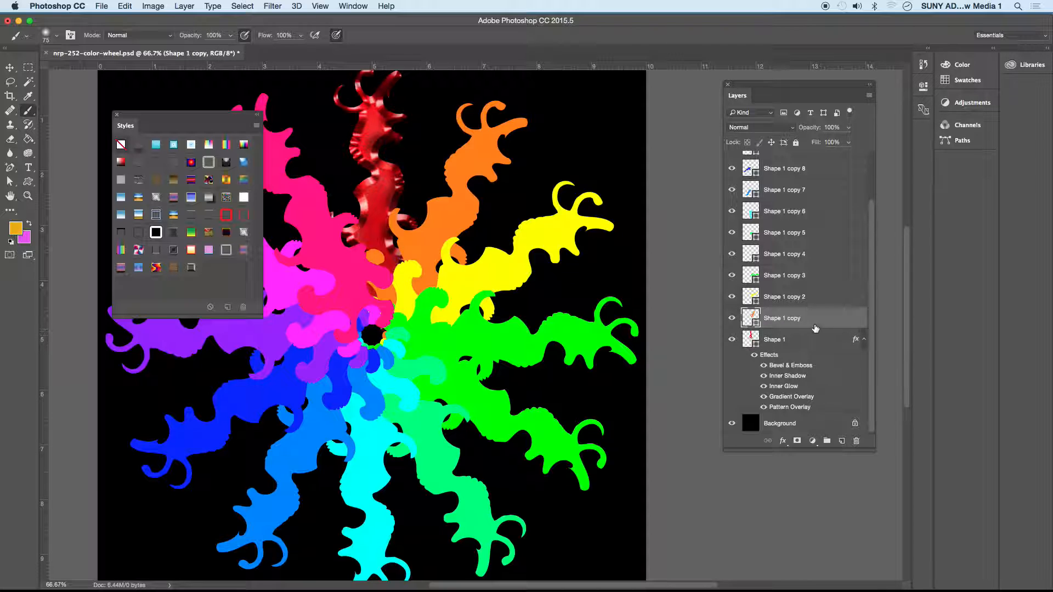
click(191, 267)
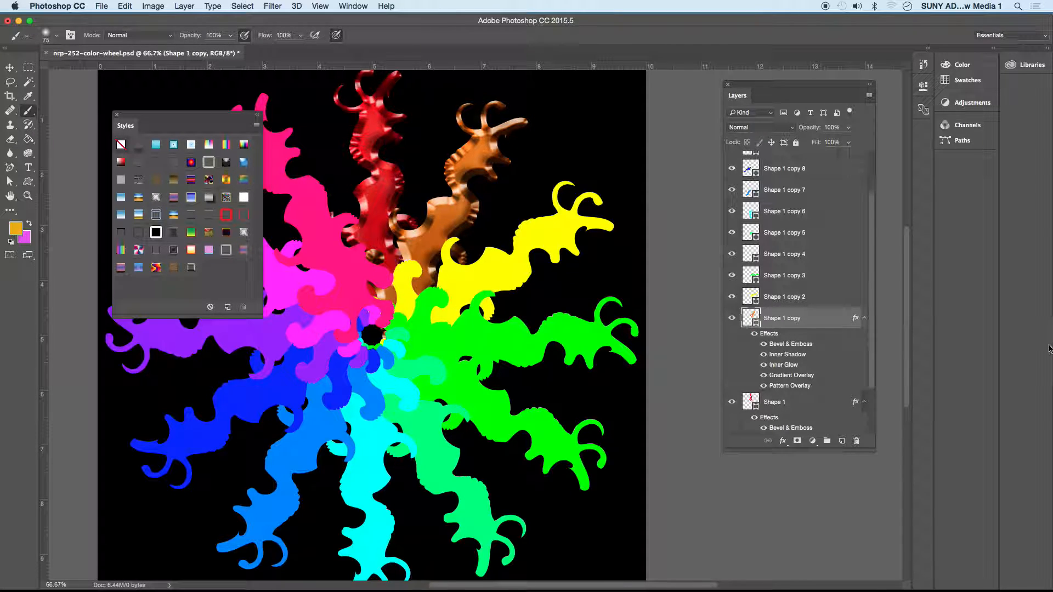
- Apply the Color Wheel Effects style to layers Shape 1 copy 2 through Shape 1 copy 11 together and close the styles collection
click(805, 300)
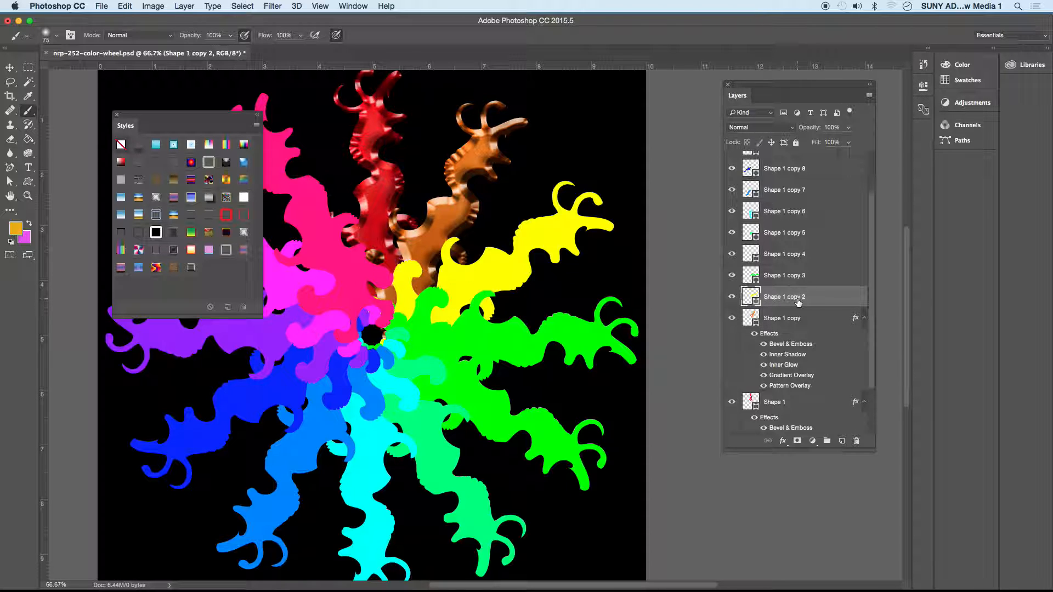
scroll(798, 302, up, 3)
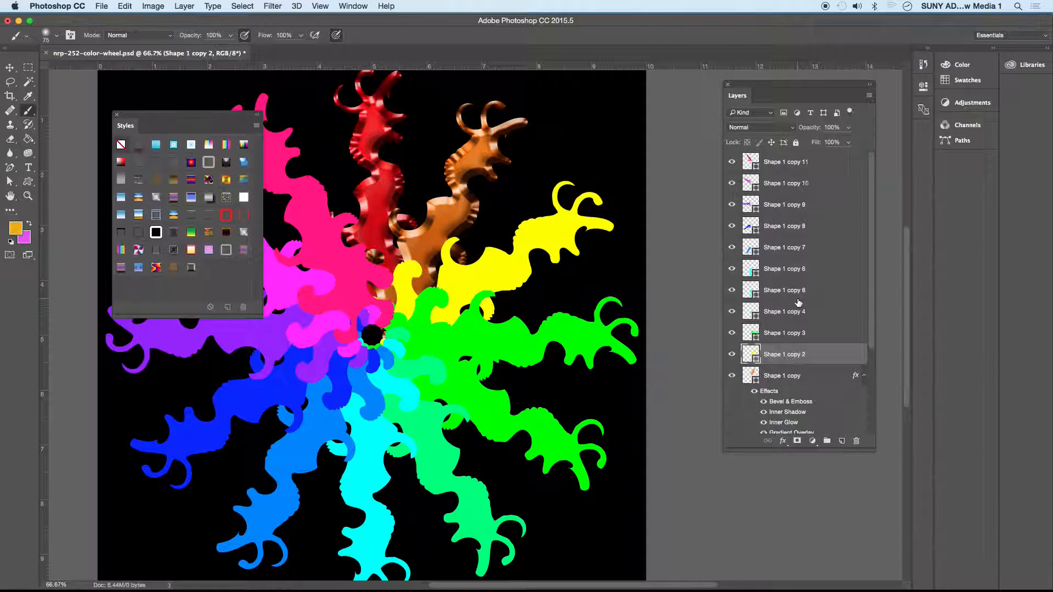
shift+click(793, 163)
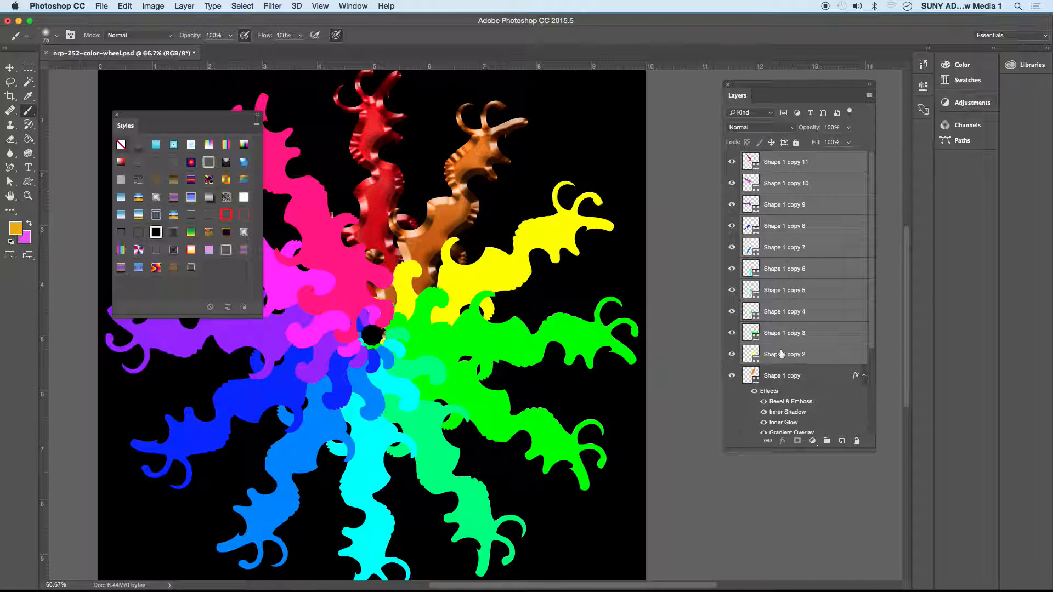
click(191, 268)
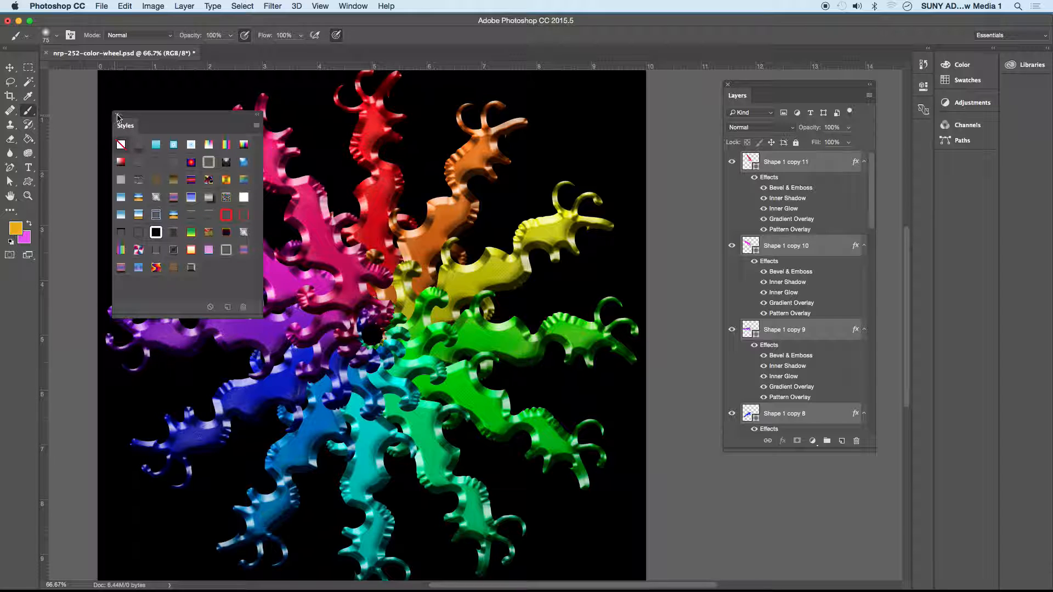
click(117, 116)
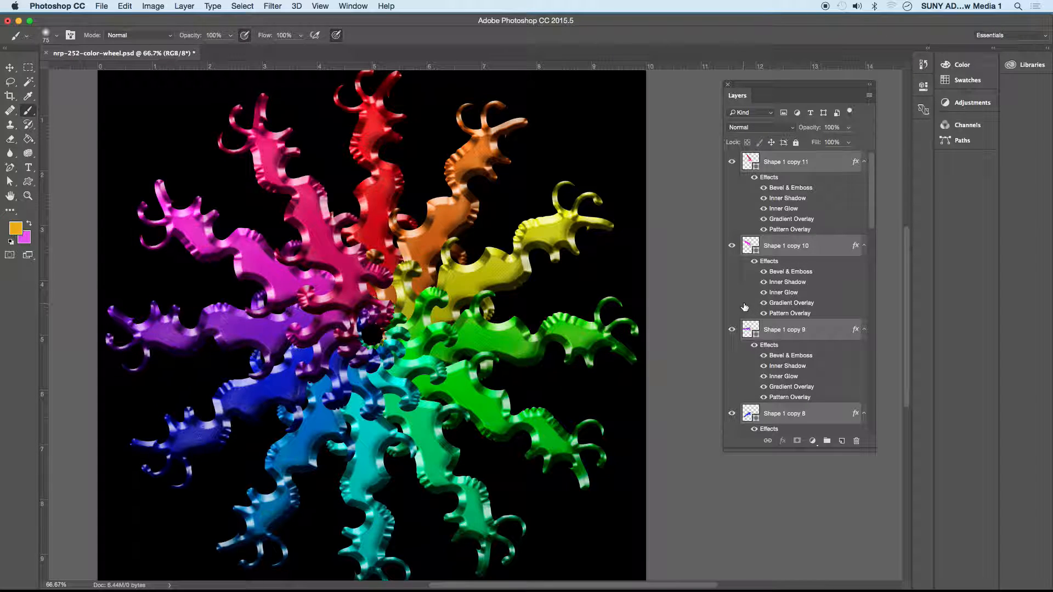
- View the whole color wheel at 50% zoom and look through the effects listed under the shape layers
key(super+minus)
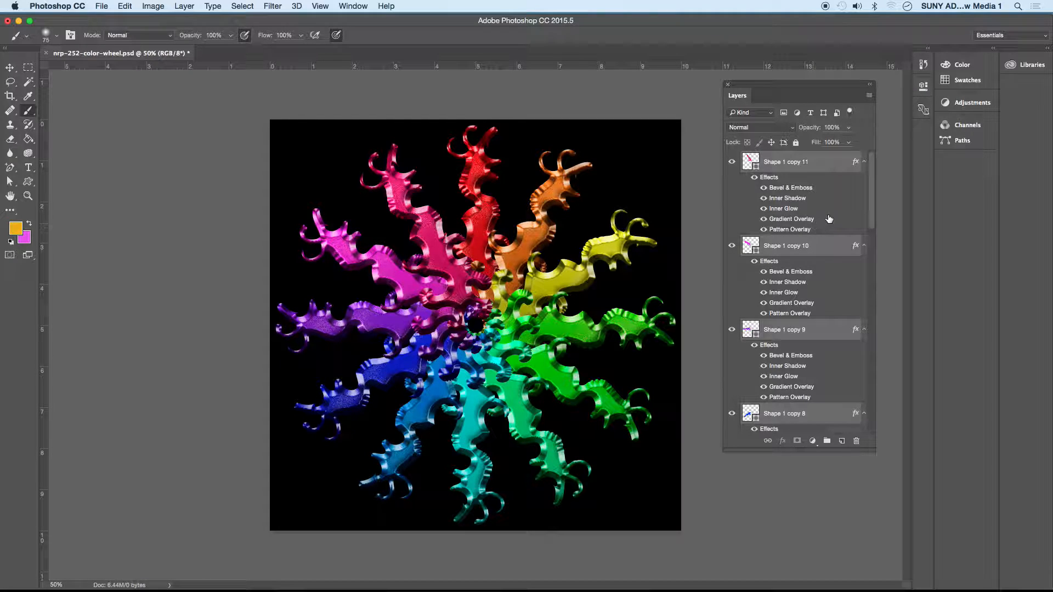
drag(871, 165, 872, 284)
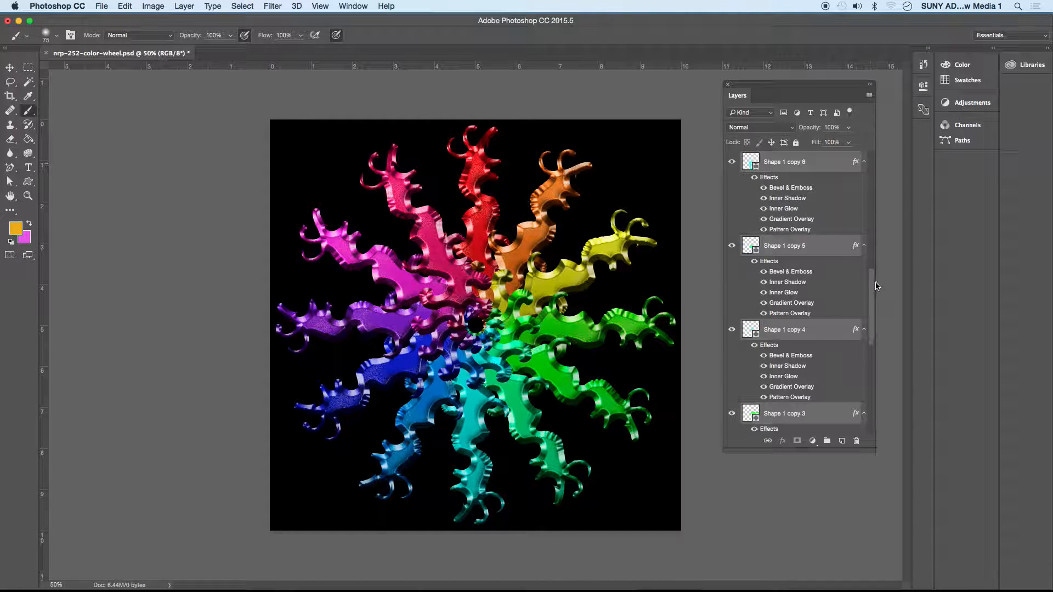
drag(875, 409, 859, 147)
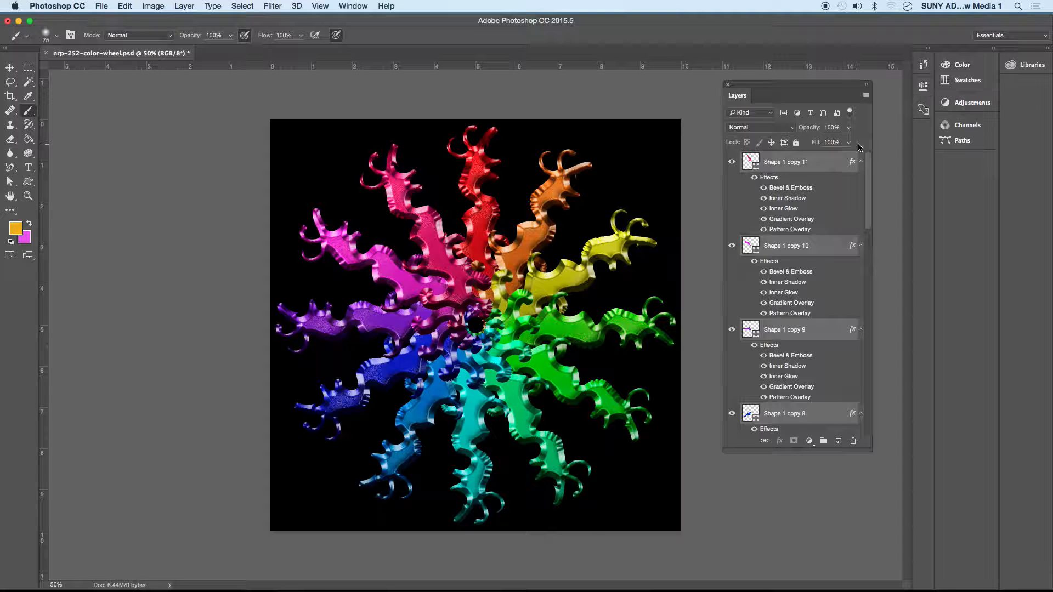
- Select the layers Shape 1 copy 11 through Shape 1 and collapse the effects lists of all of them
click(825, 251)
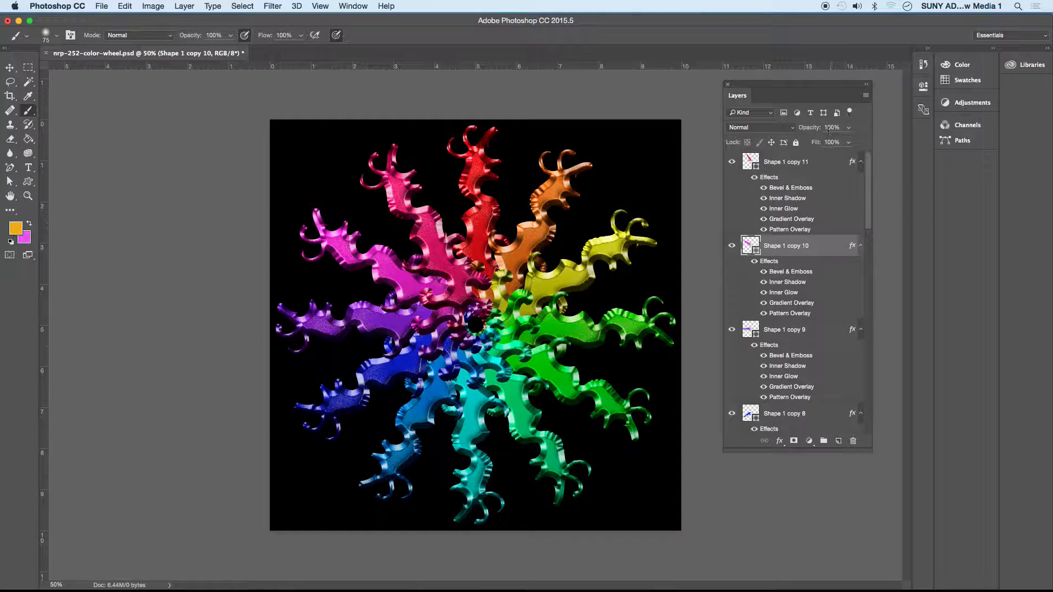
click(830, 163)
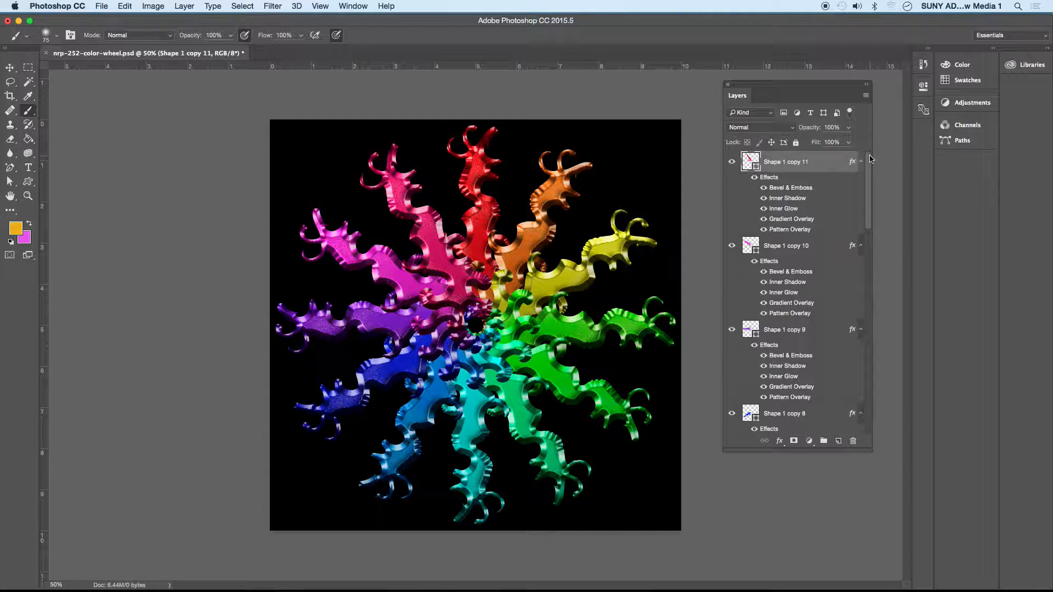
drag(871, 160, 873, 432)
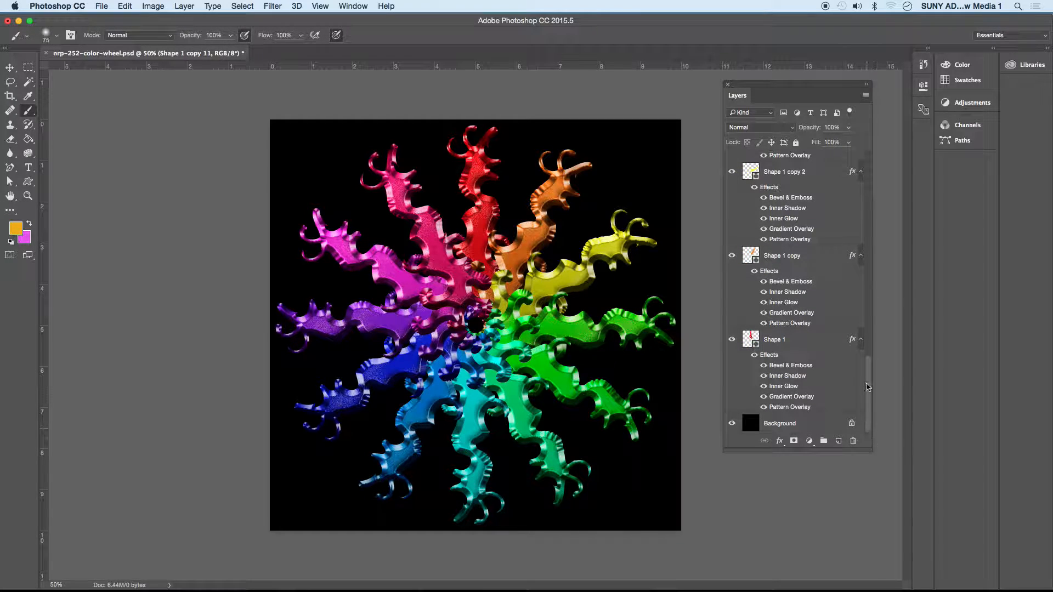
shift+click(816, 344)
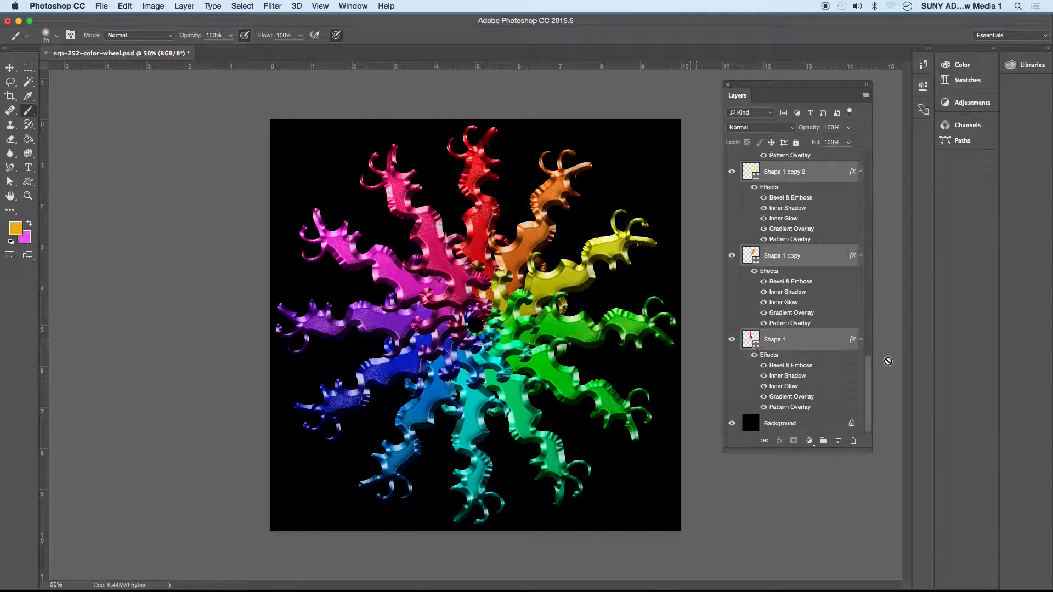
alt+click(861, 256)
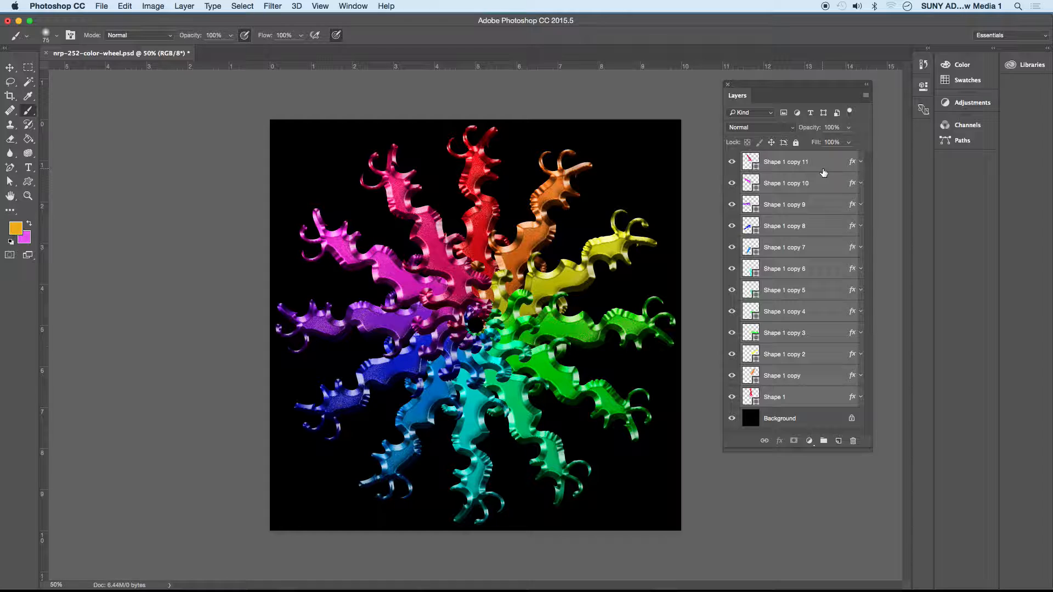
alt+click(860, 162)
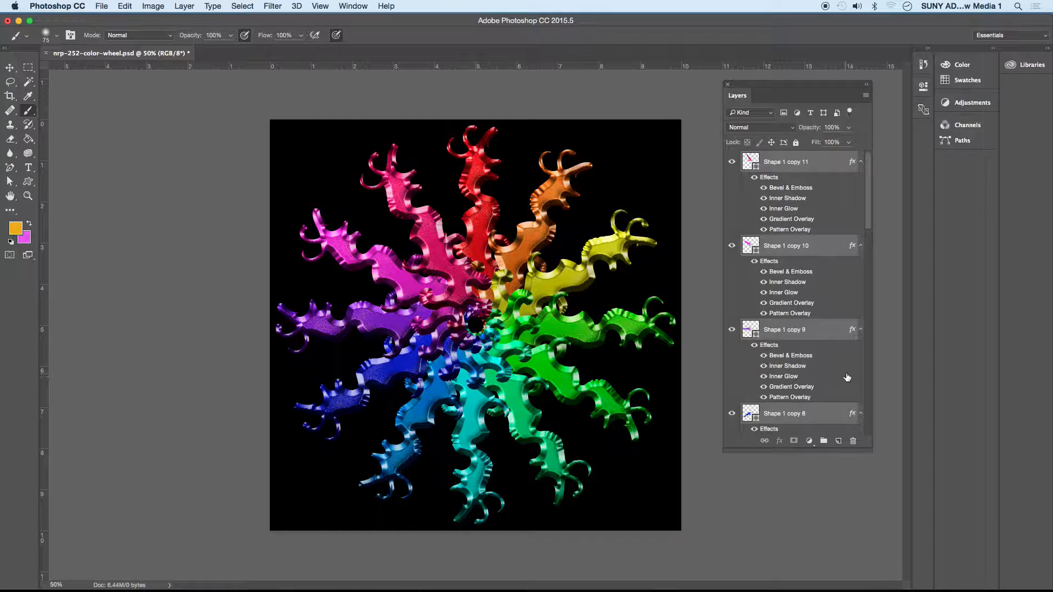
alt+click(860, 163)
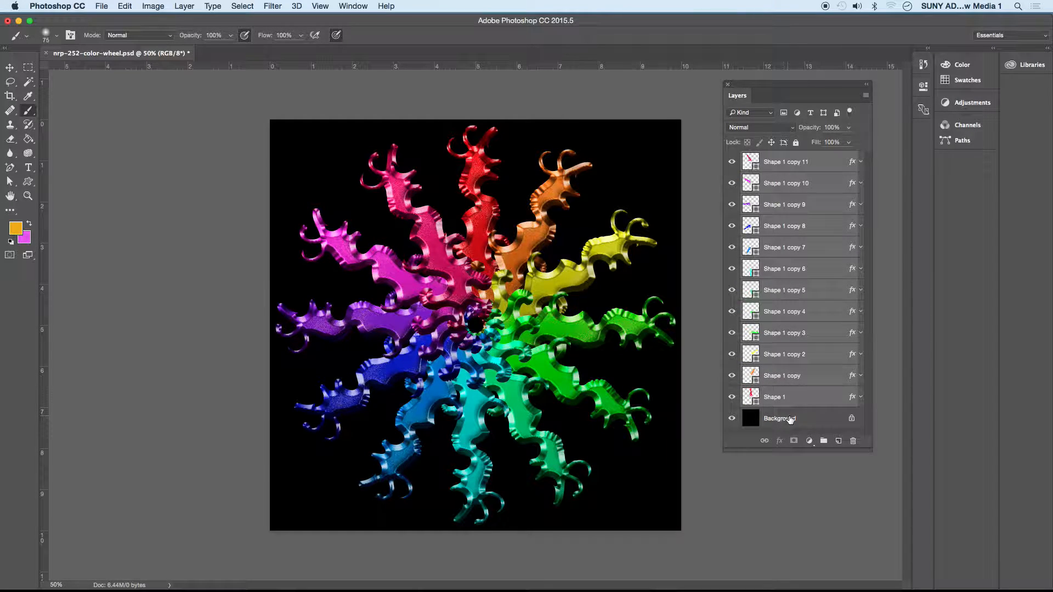
- Make the Background layer active and save the color wheel document
click(809, 419)
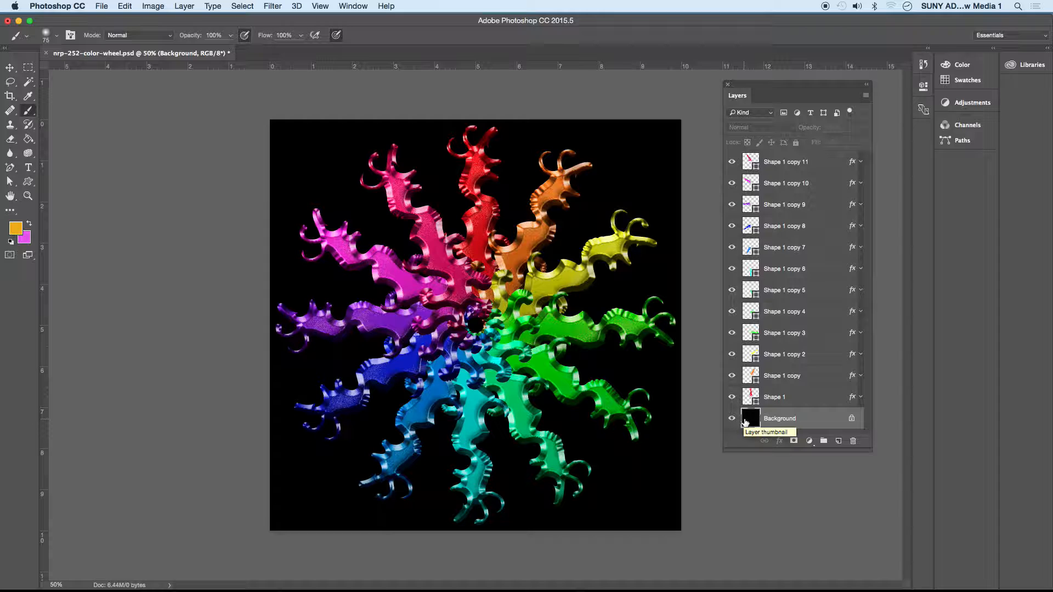
click(102, 6)
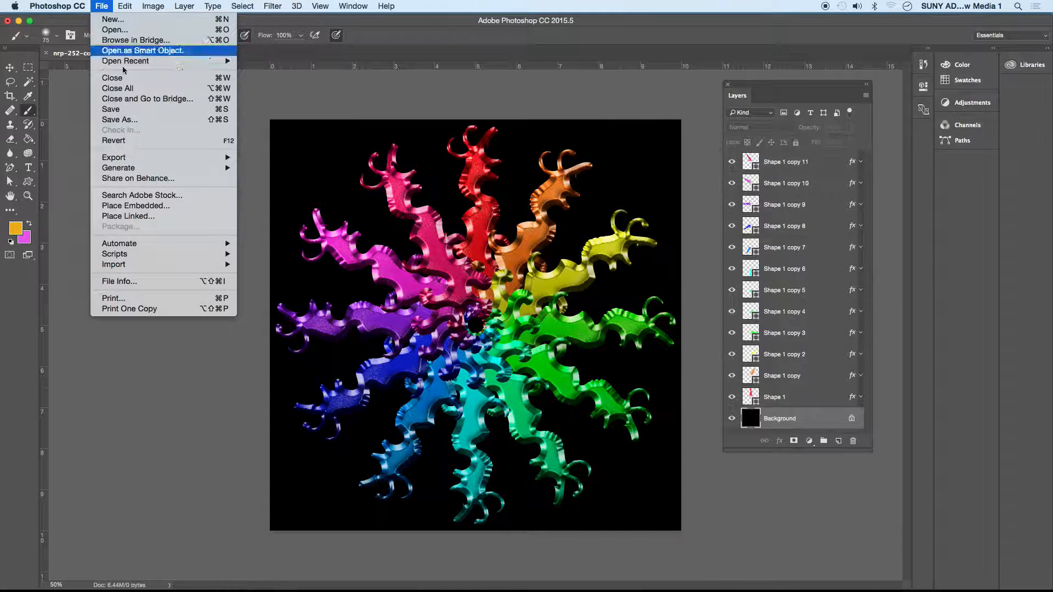
click(140, 114)
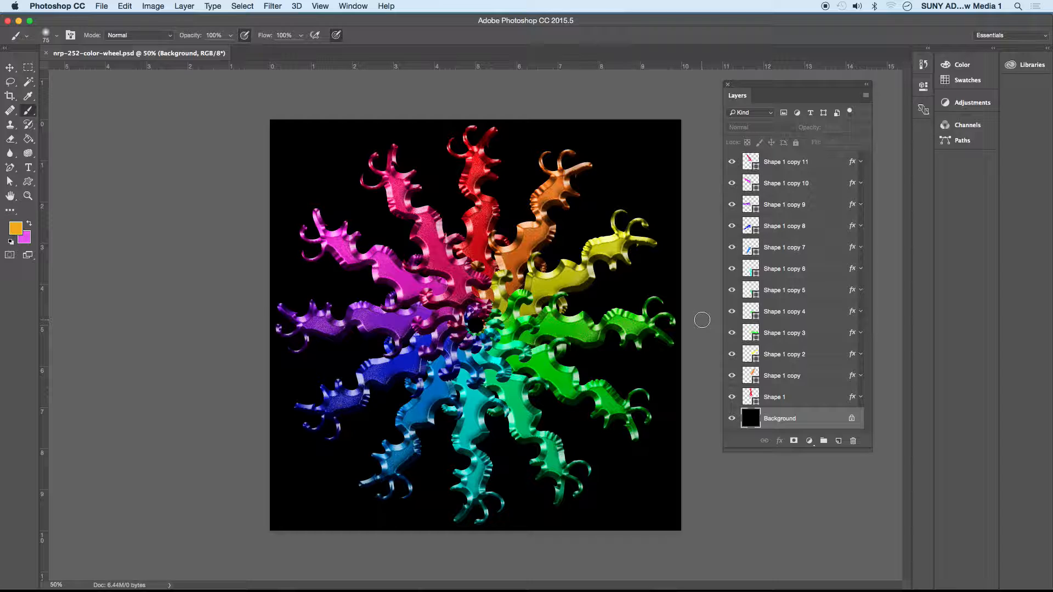
- Open the styles collection and remove all effects from layers Shape 1 copy through Shape 1 copy 11 together
click(347, 6)
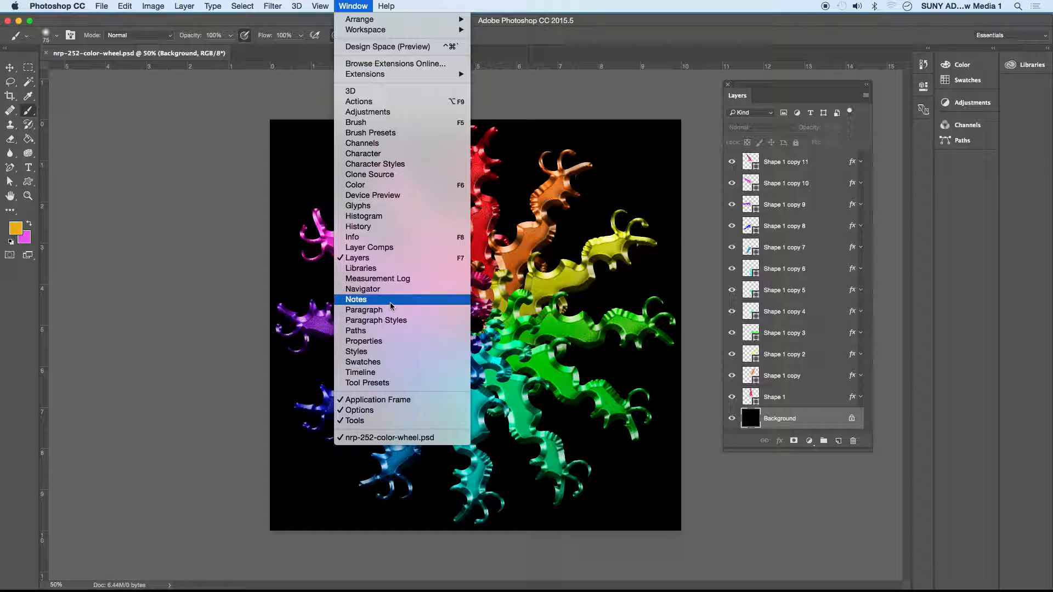
click(384, 351)
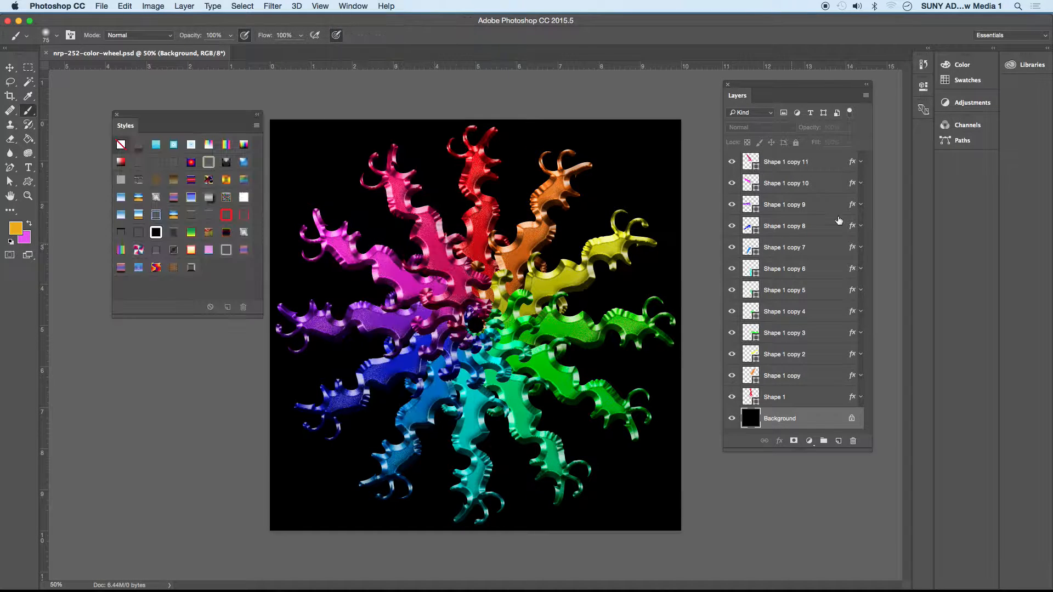
click(802, 163)
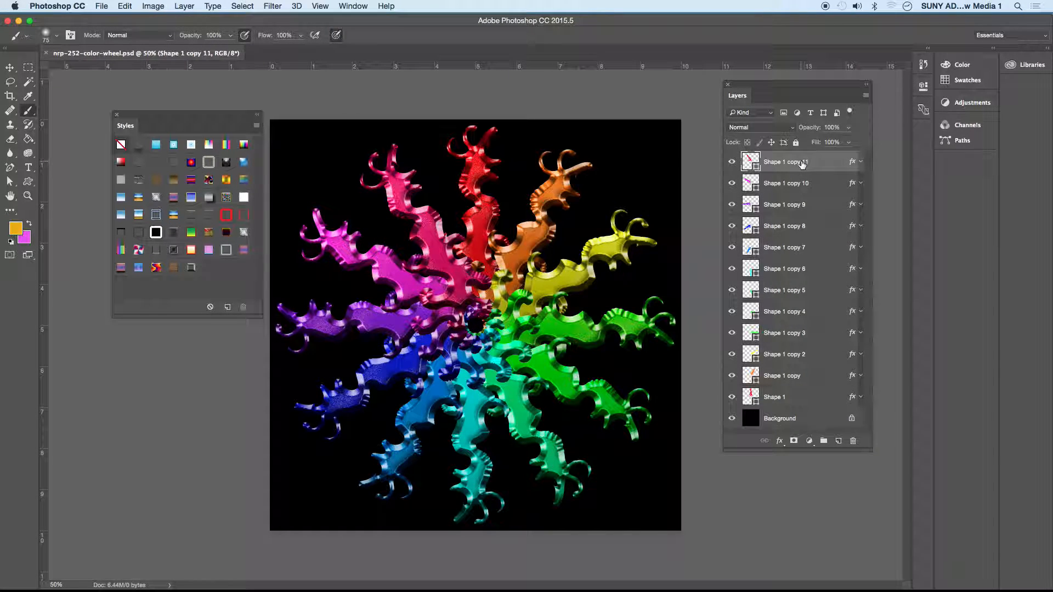
shift+click(794, 376)
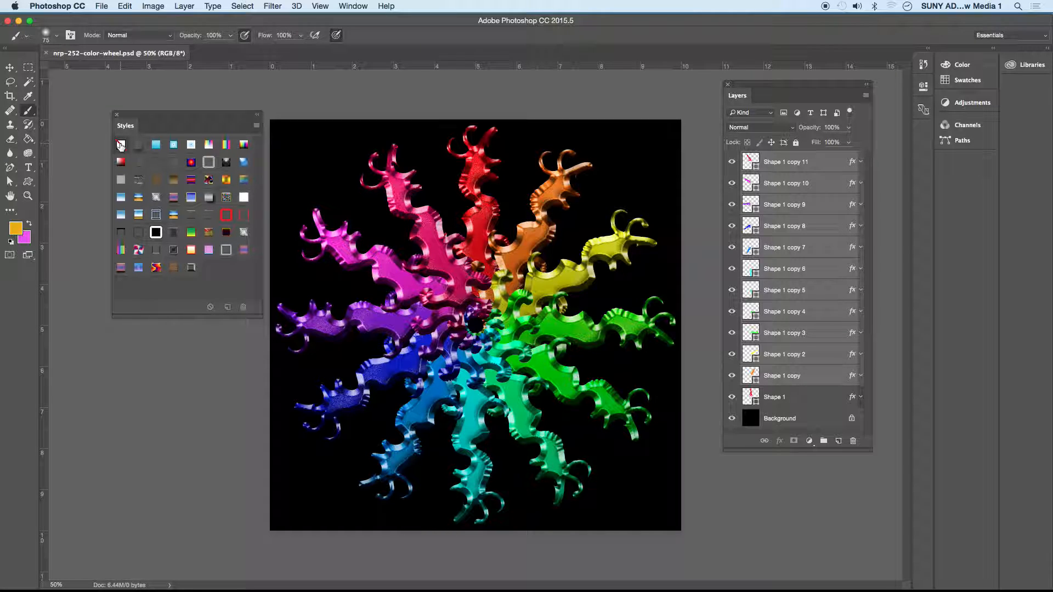
click(120, 145)
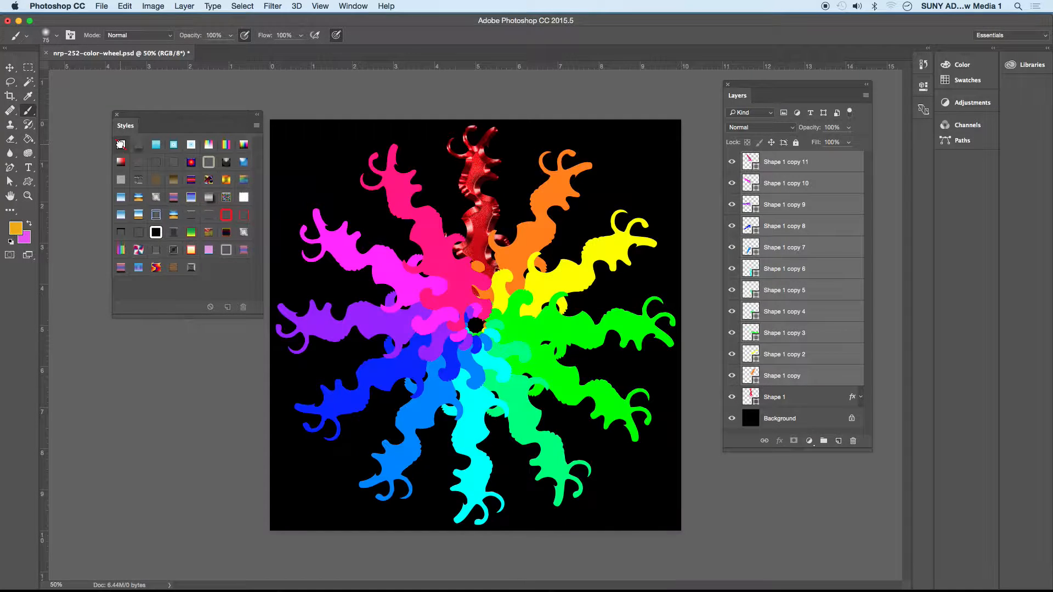
- Expand Shape 1's effects, hide all eleven shape copies, and view the red shape at 100% zoom
click(791, 400)
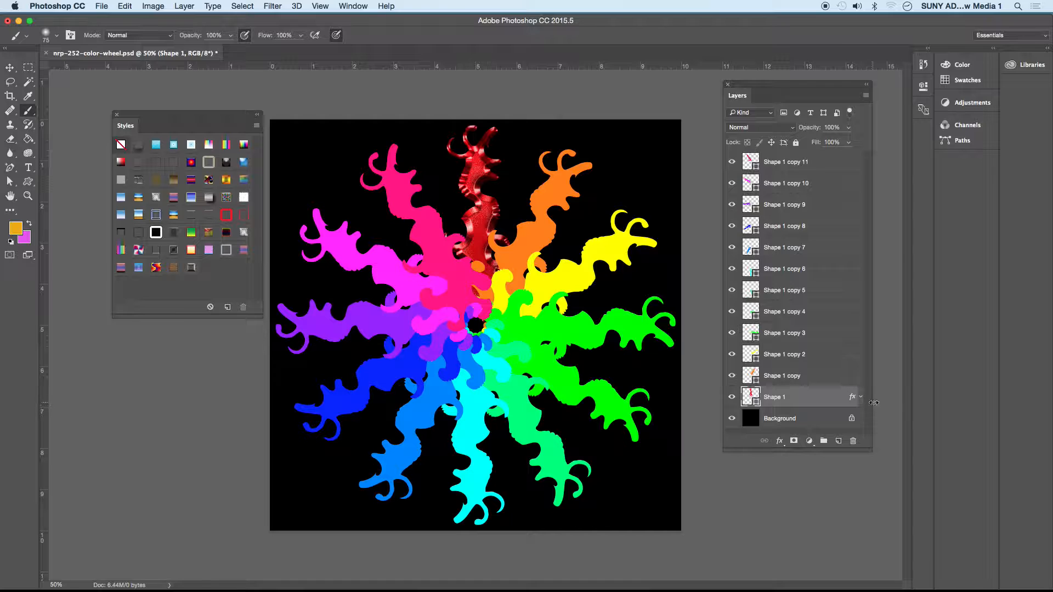
click(861, 397)
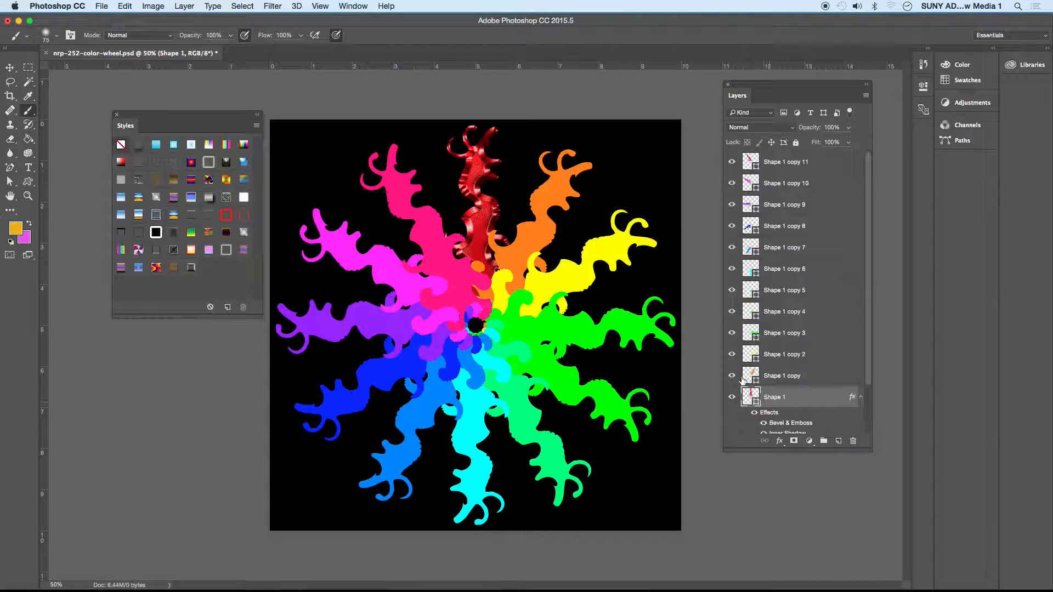
drag(732, 376, 726, 167)
key(super+plus)
key(super+plus)
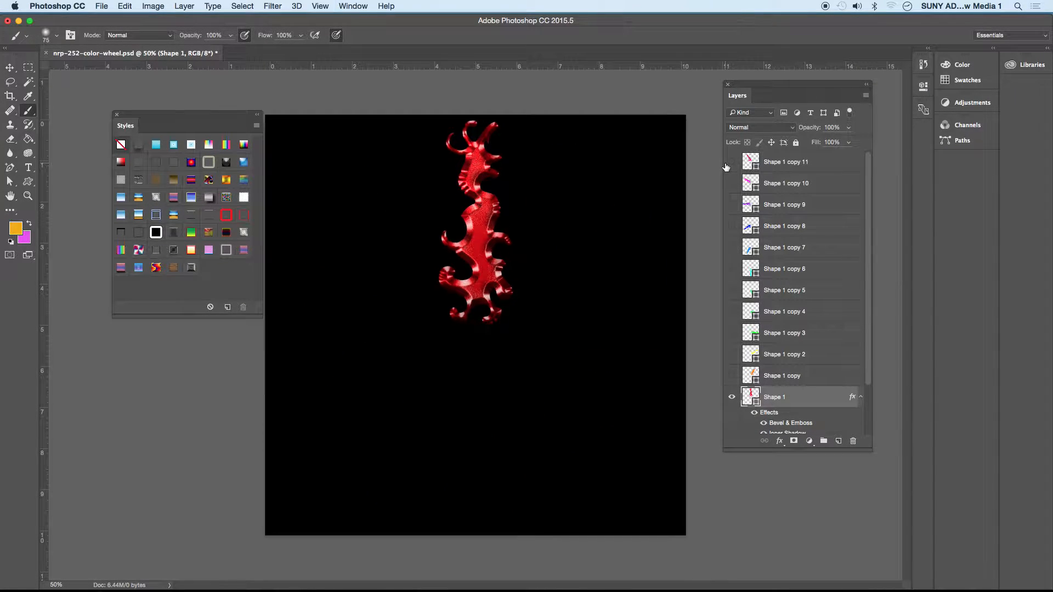
drag(580, 277, 505, 472)
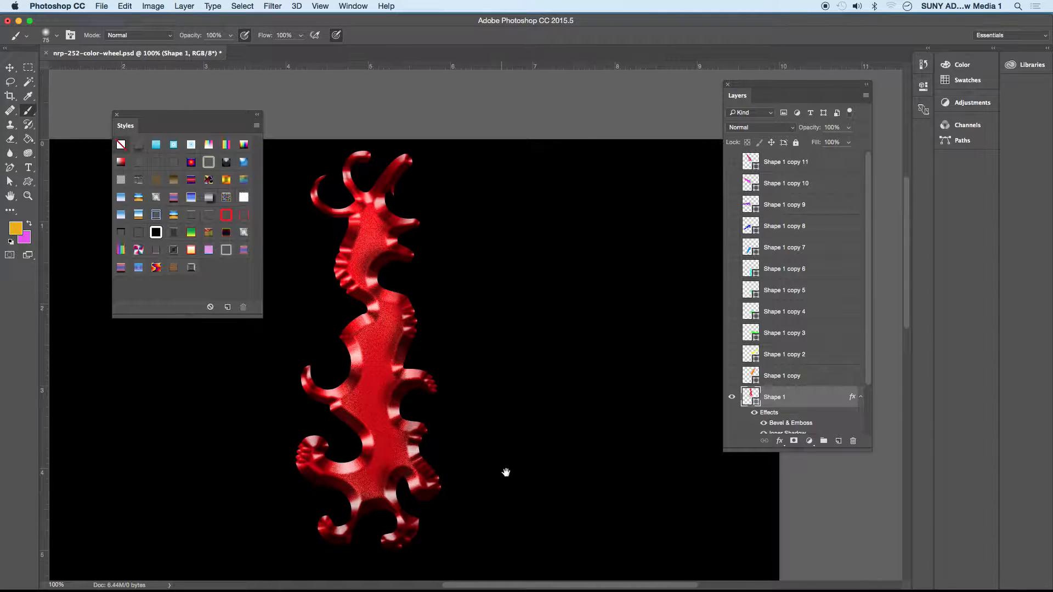
- Set Shape 1's Bevel & Emboss to a depth of 126%, a size of 9 px and a shading angle of -66°
double_click(778, 414)
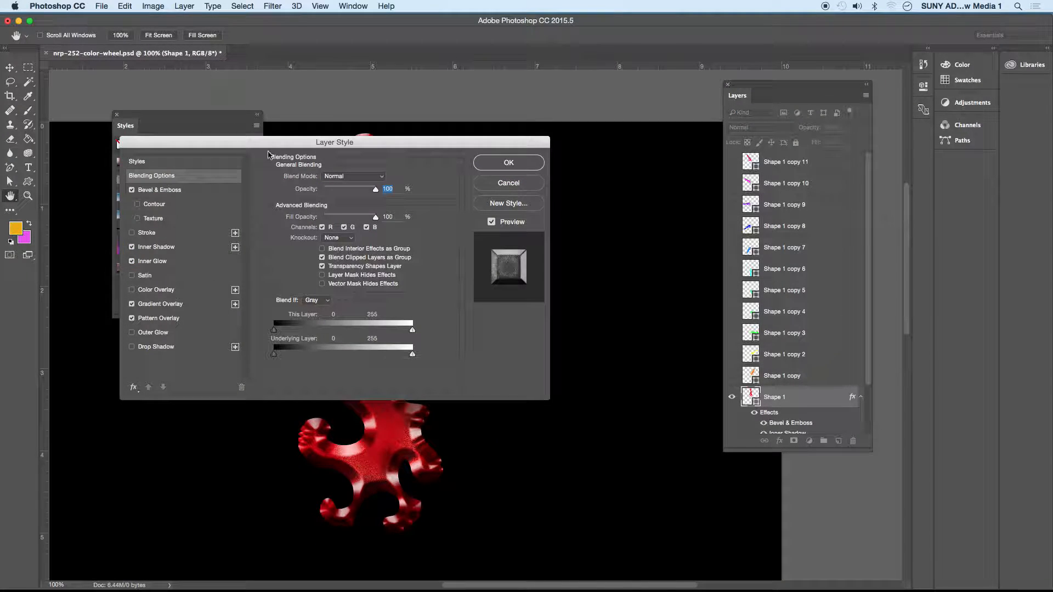
drag(263, 143, 676, 100)
click(572, 146)
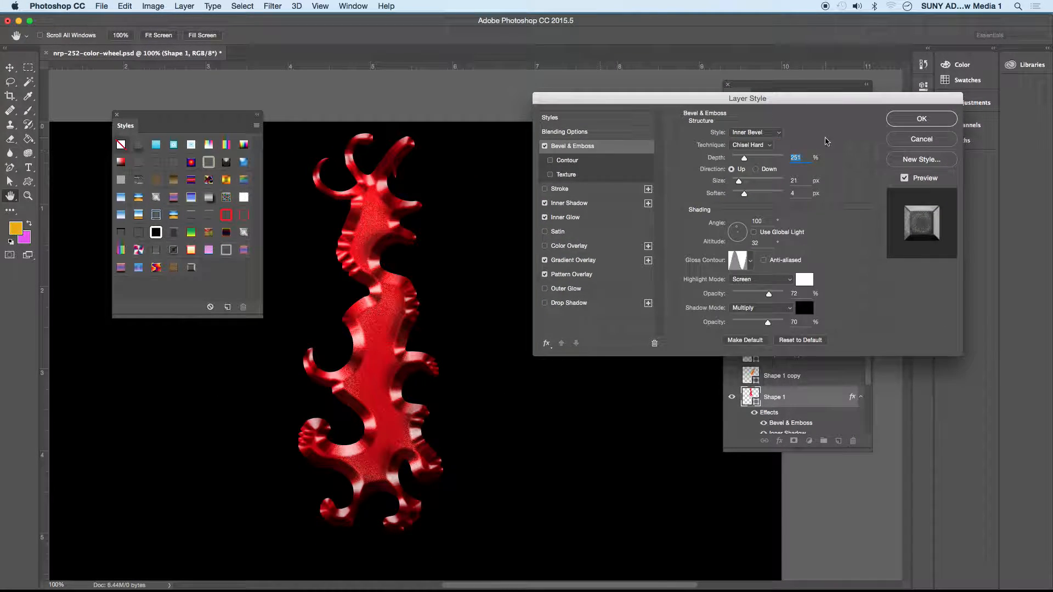
drag(741, 159, 736, 181)
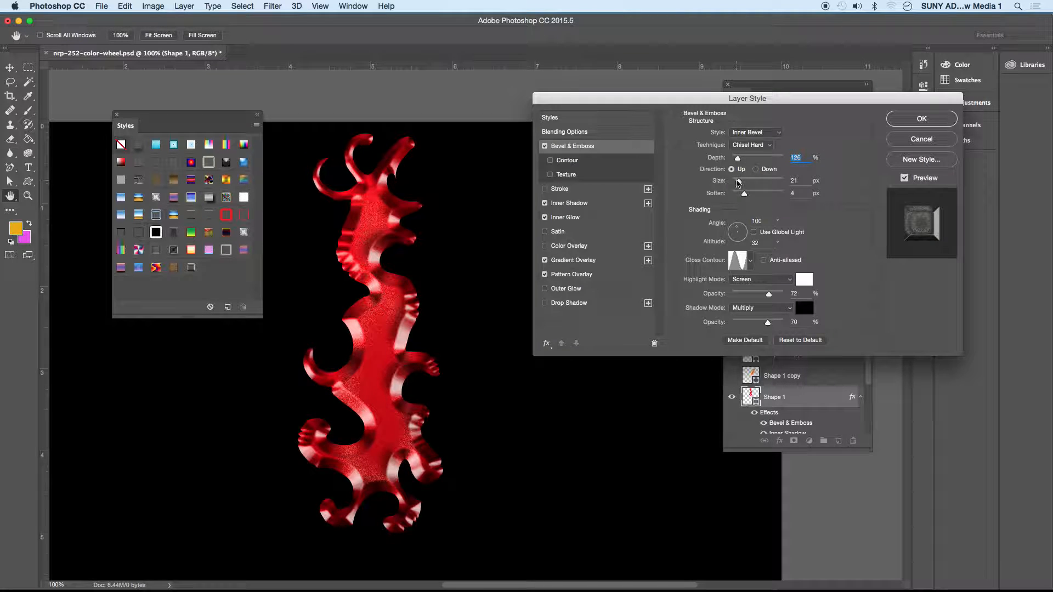
drag(737, 234, 741, 242)
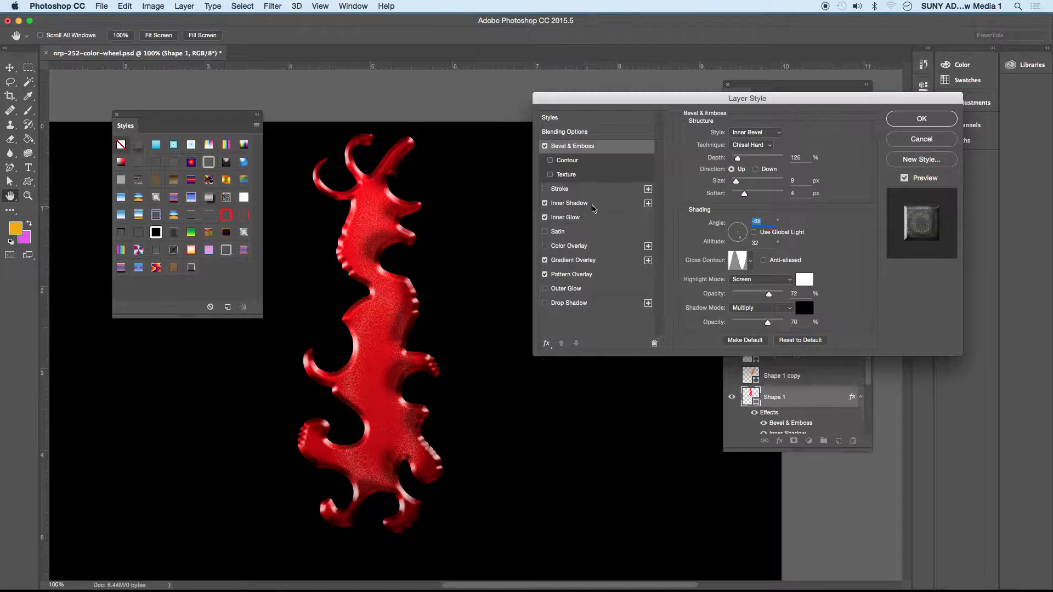
- Lower Shape 1's Inner Shadow opacity to 10% and its Gradient Overlay opacity to 14%
click(569, 203)
drag(762, 150, 728, 151)
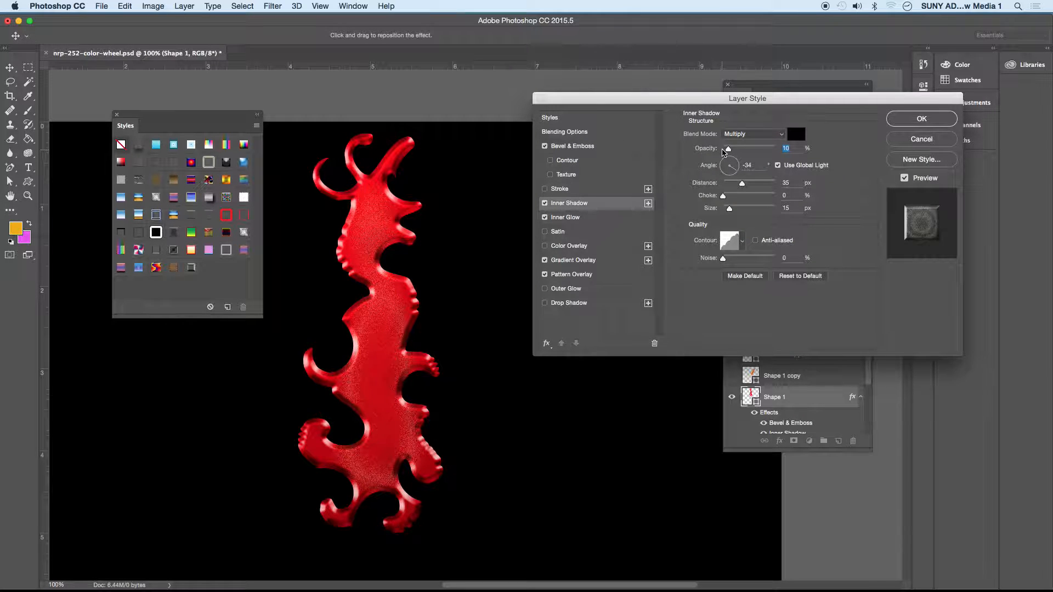
click(592, 261)
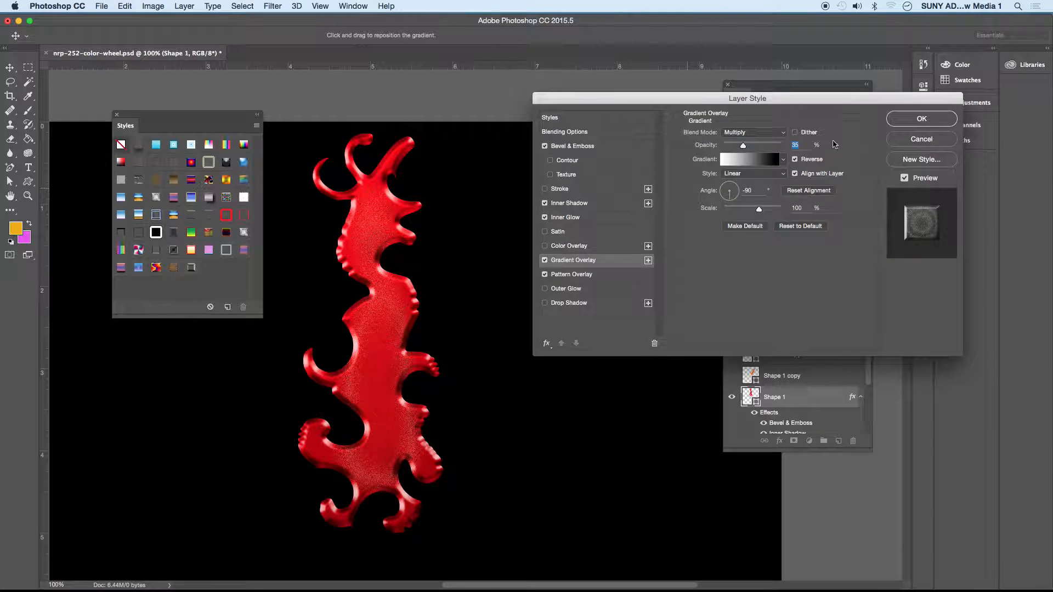
drag(735, 146, 731, 147)
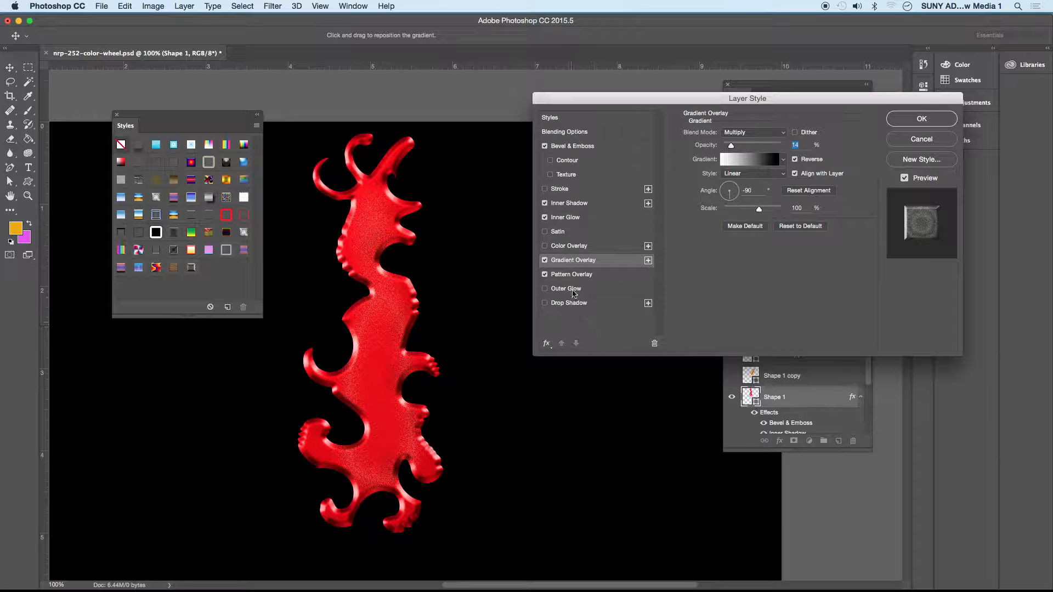
- Set Shape 1's Pattern Overlay scale to 439% and accept the layer style changes
click(572, 275)
drag(738, 194, 759, 196)
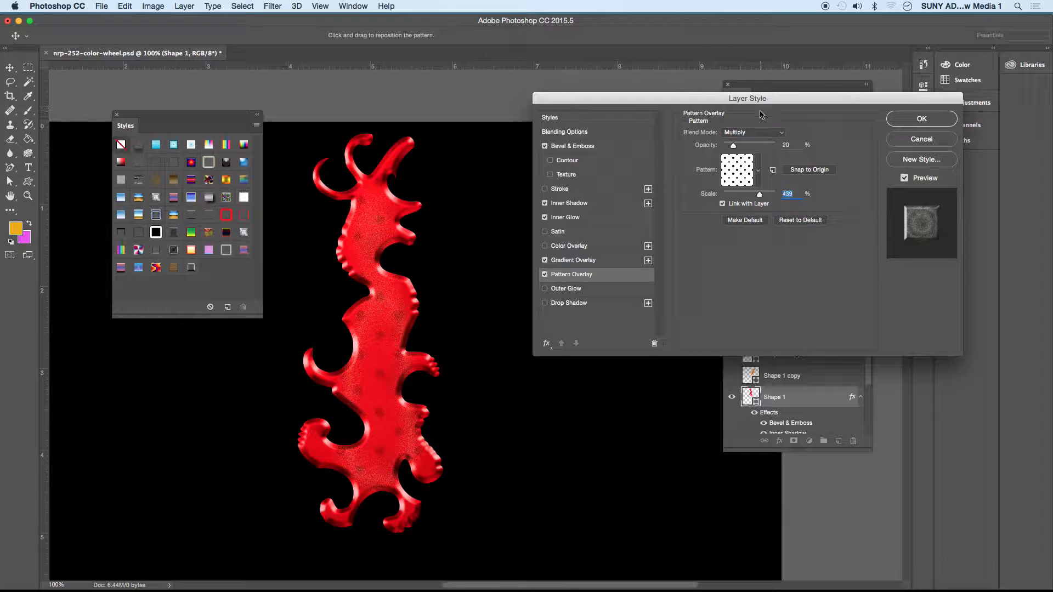
click(922, 121)
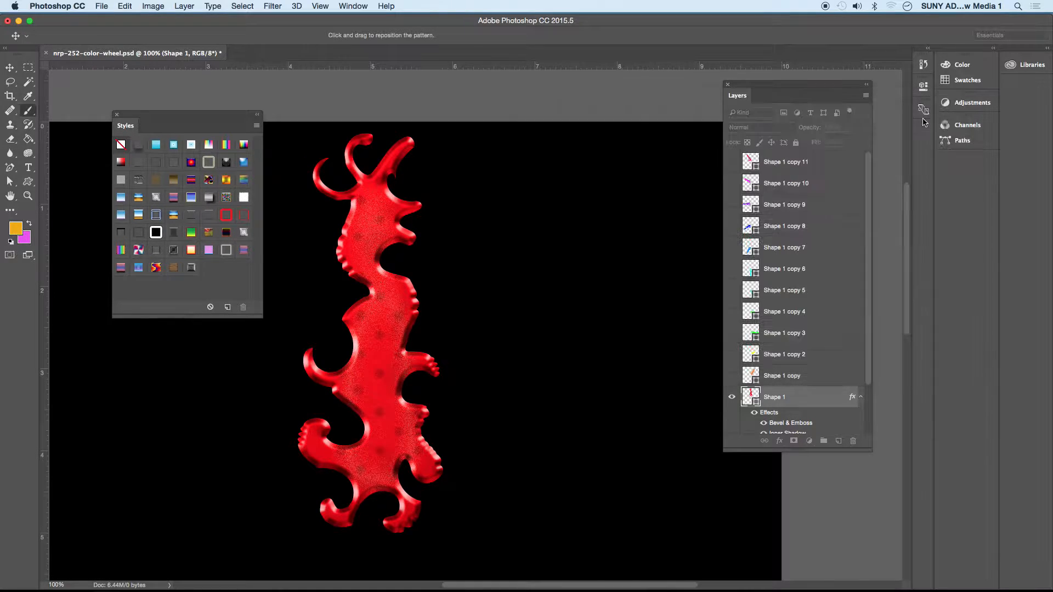
- Clear the modified effects from Shape 1 and reapply the saved Color Wheel Effects style to it
key(super+minus)
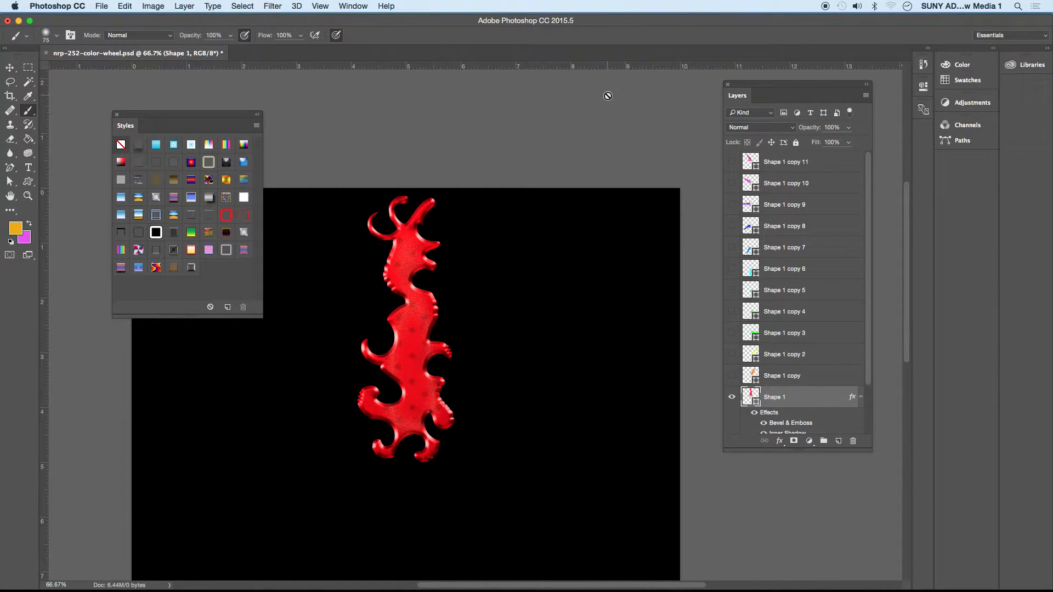
click(121, 145)
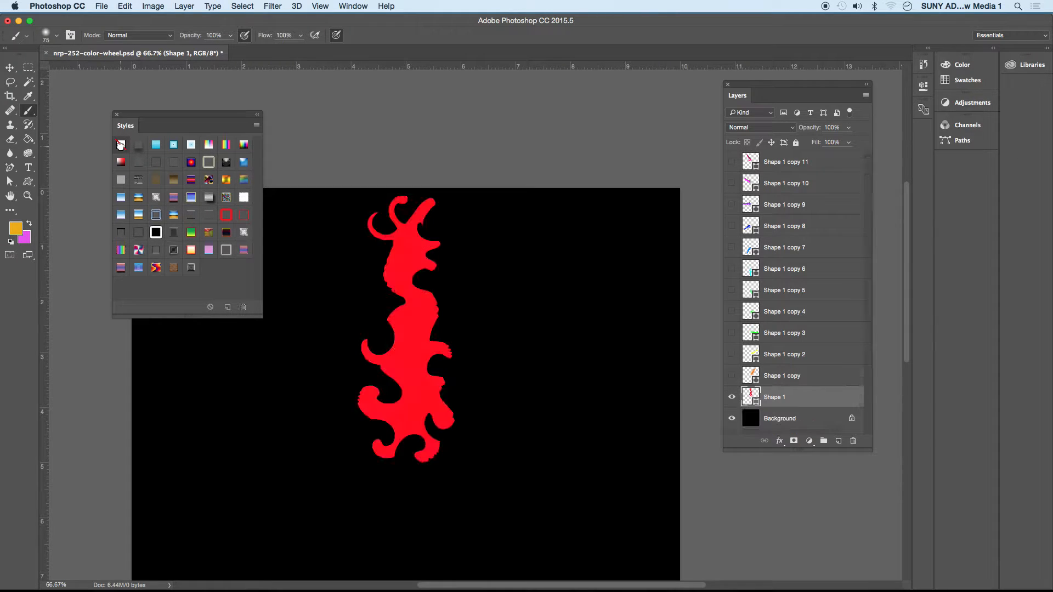
click(191, 268)
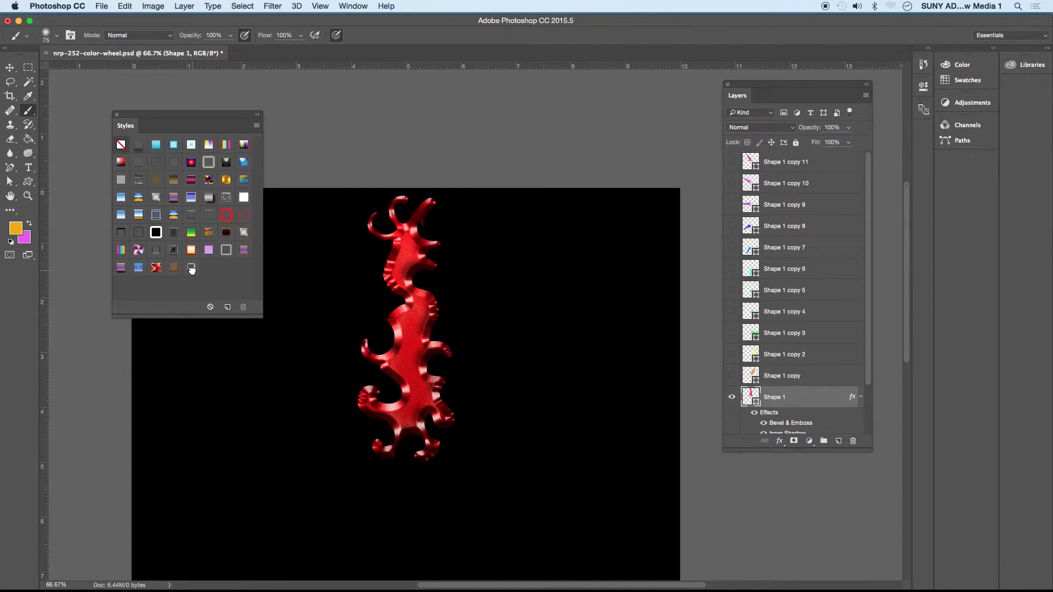